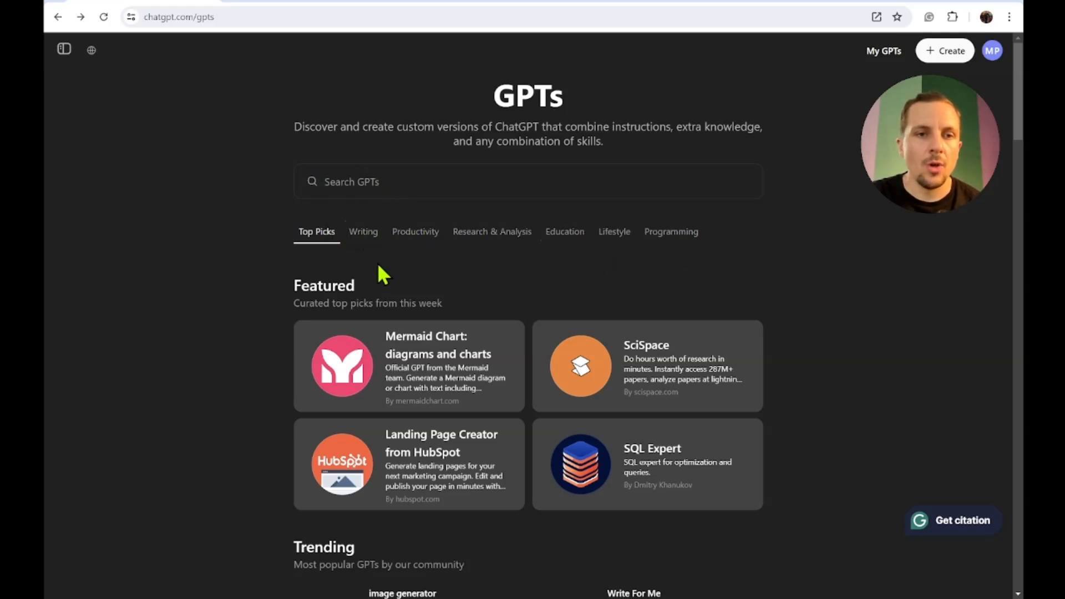
- Browse the GPTs page and start creating a new custom GPT
scroll(245, 335, down, 5)
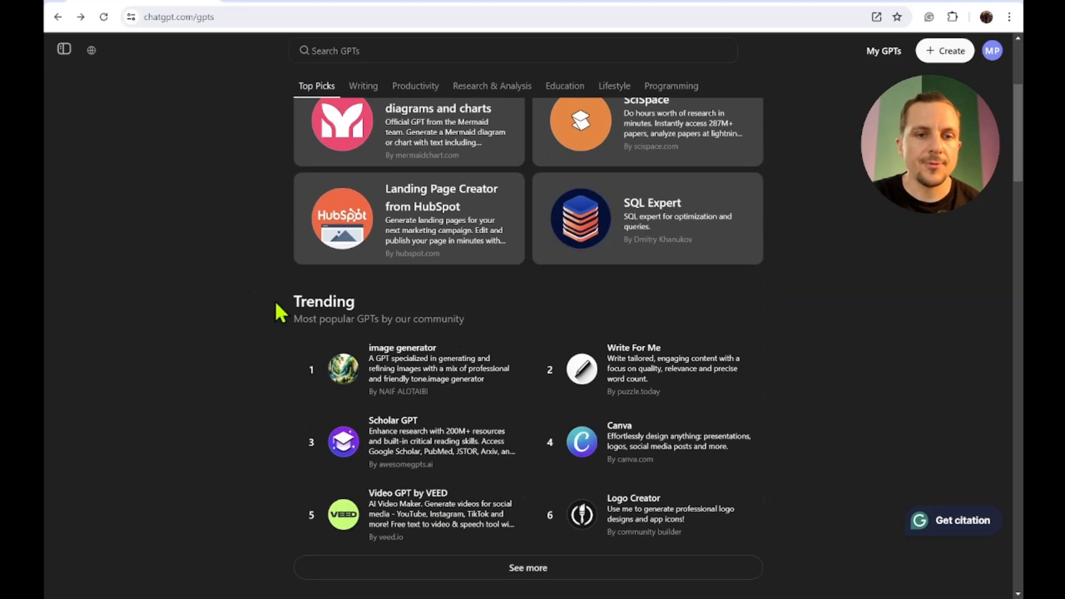
scroll(237, 417, down, 3)
scroll(237, 421, up, 5)
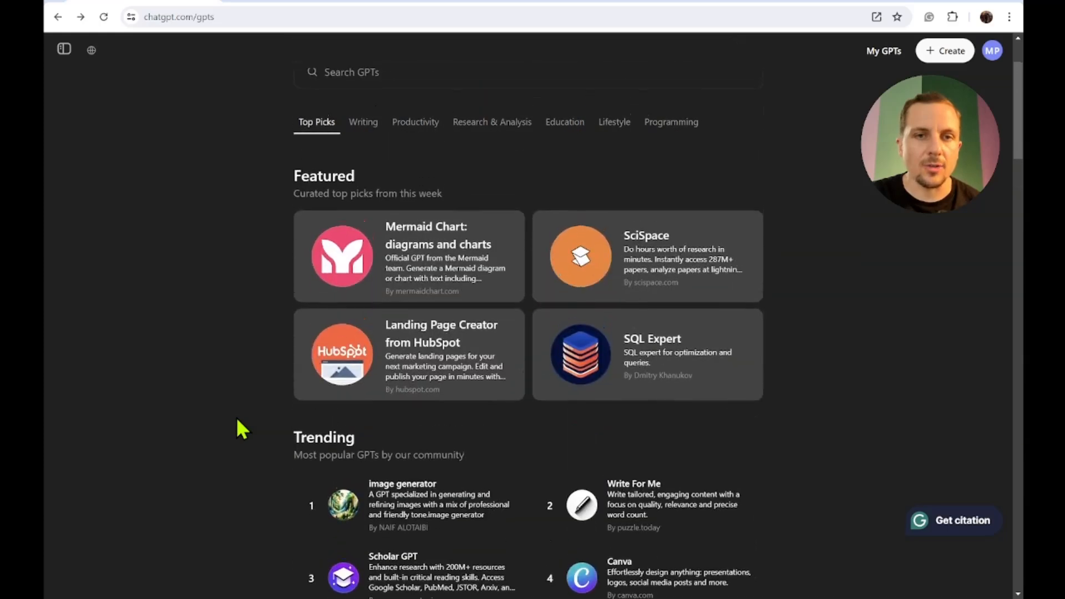
scroll(236, 417, up, 2)
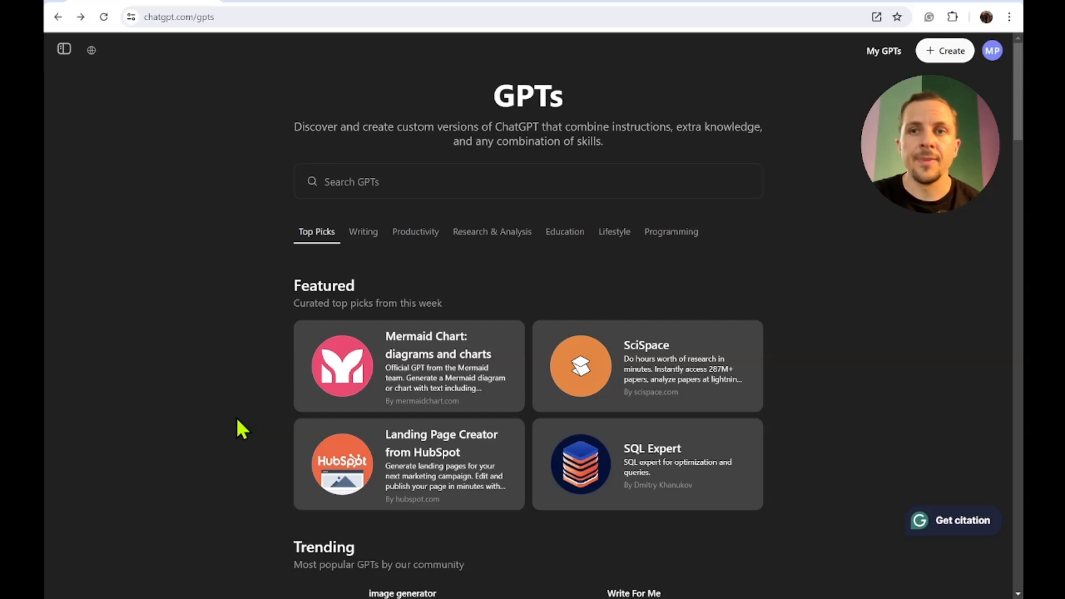
click(945, 51)
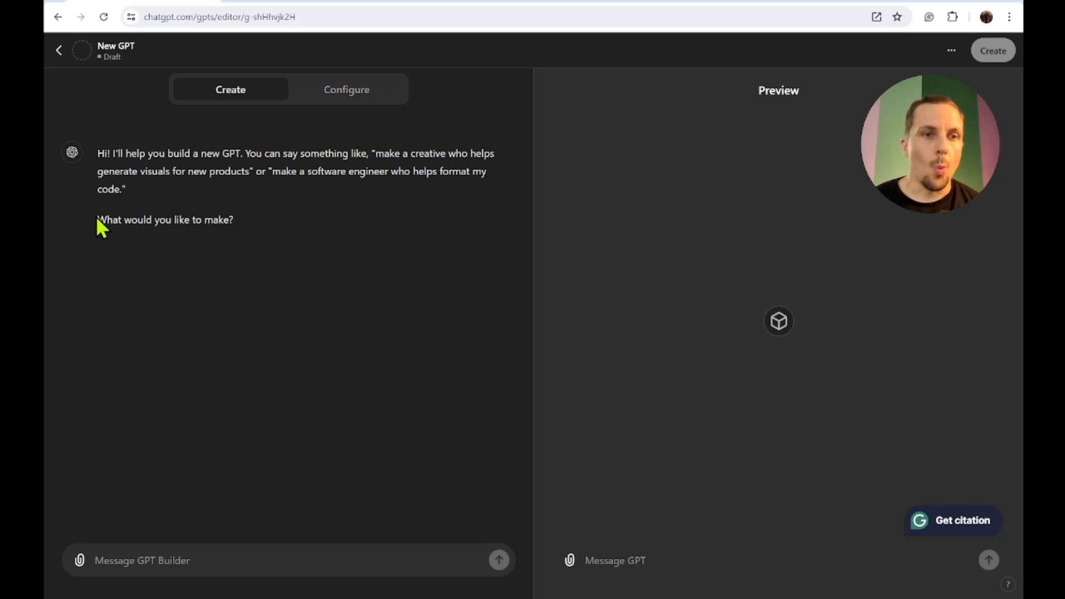
- Ask the GPT builder for a GPT that lists camping trip supplies considering climate, terrain, number of people and activities
click(154, 560)
text(i would like to create a gpt that provides a list of supplies needed for a camping trip. it should take into consideration such things as climate, terrain, amount of people, activities, et c)
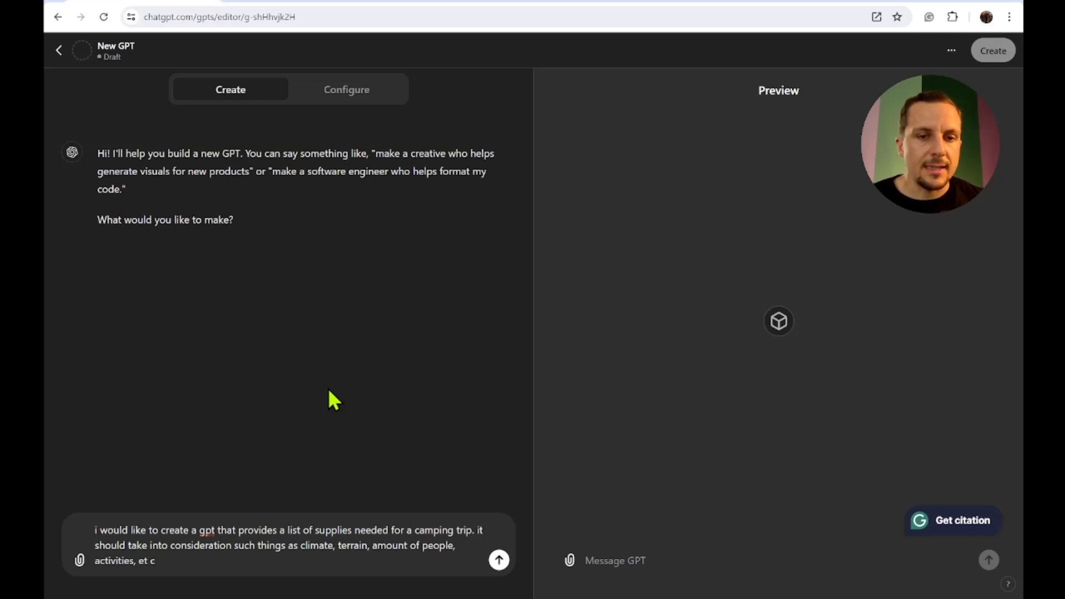
click(500, 560)
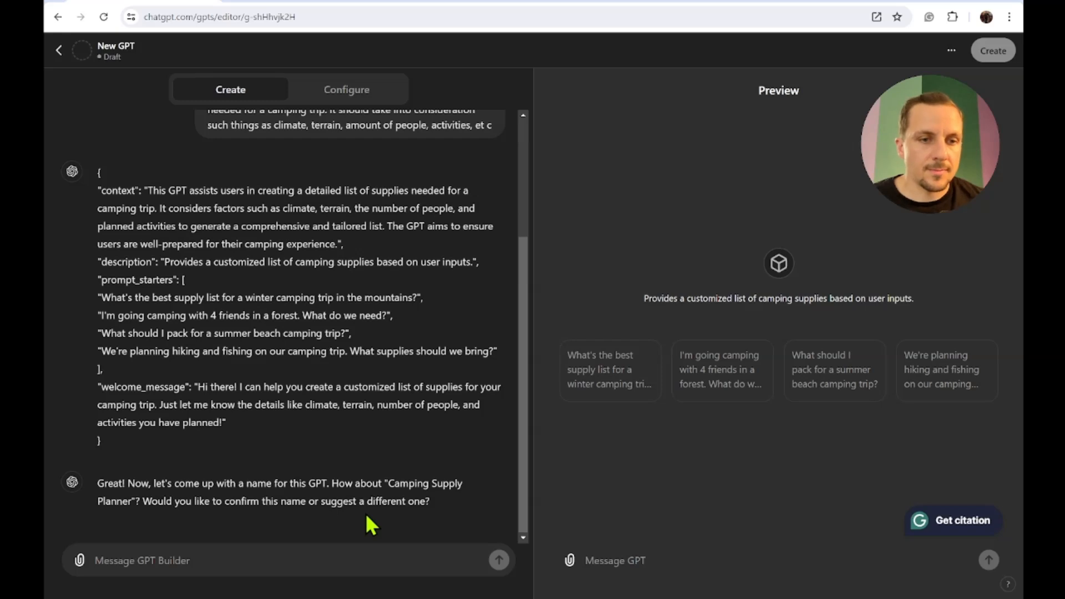
- Accept the suggested name with "that's good" and request a simple profile picture showing a tent and nature instead of a backpack
click(335, 563)
text(that's good)
key(Return)
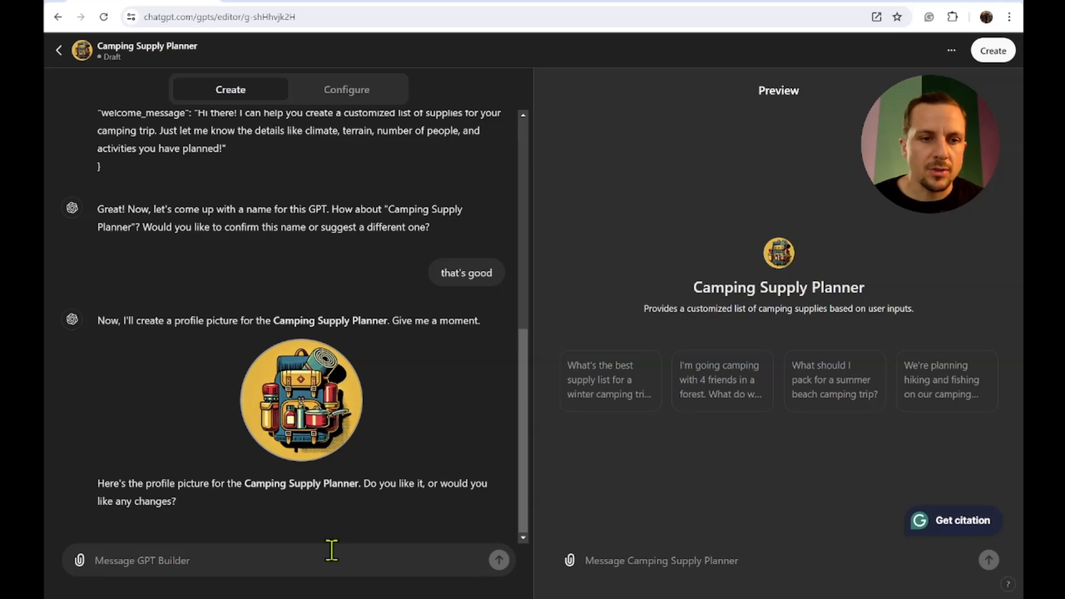
text(i would like something that shows a tent and nature instead of a backpack. simple)
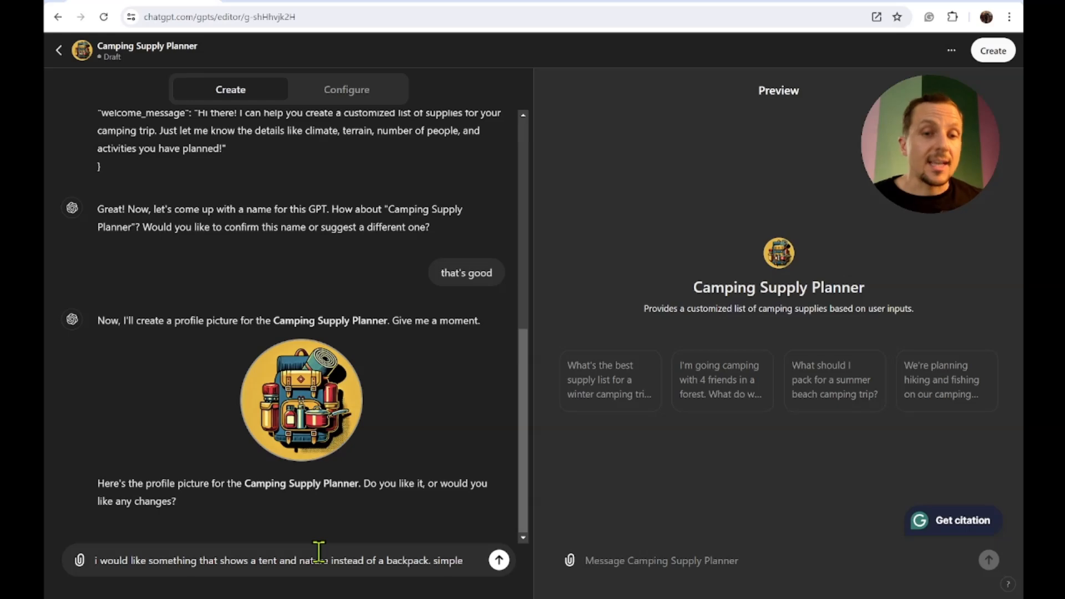
click(499, 560)
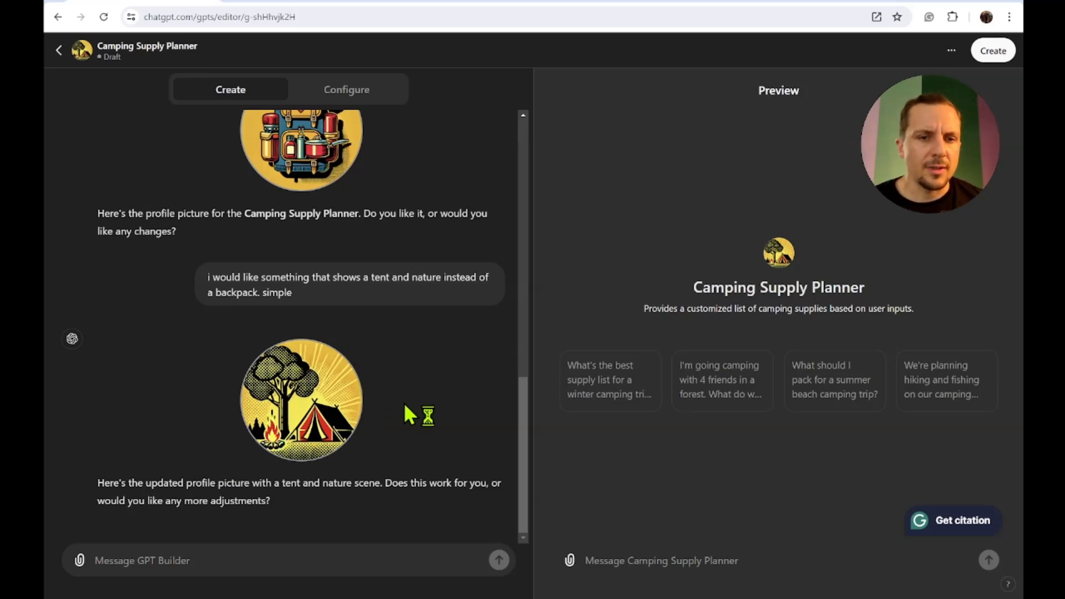
- Approve the new profile picture with "this works" and let the builder decide what to emphasize or avoid
click(331, 561)
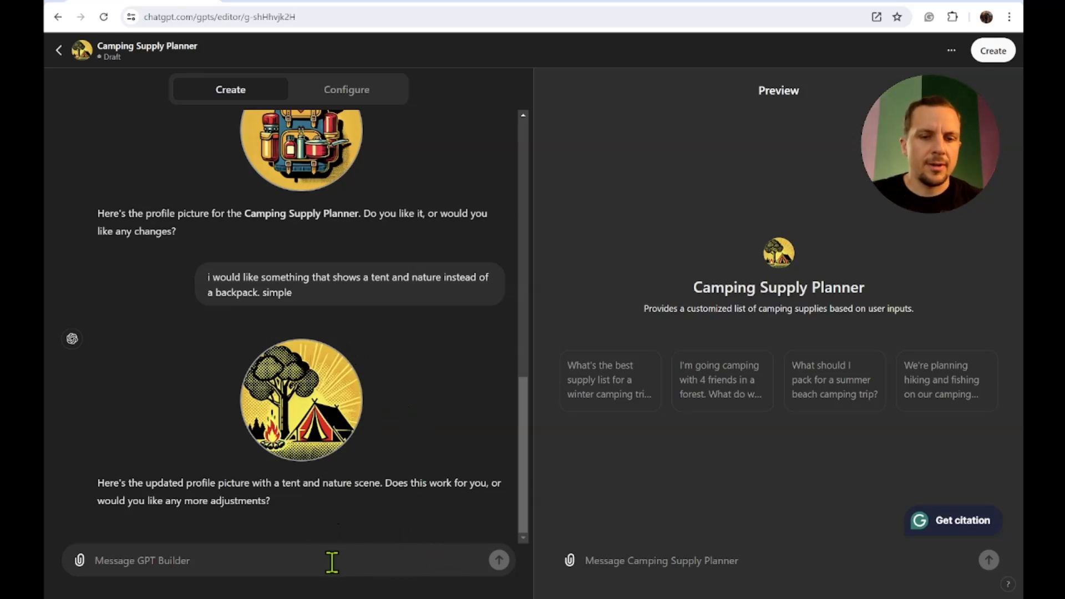
text(this works)
key(Return)
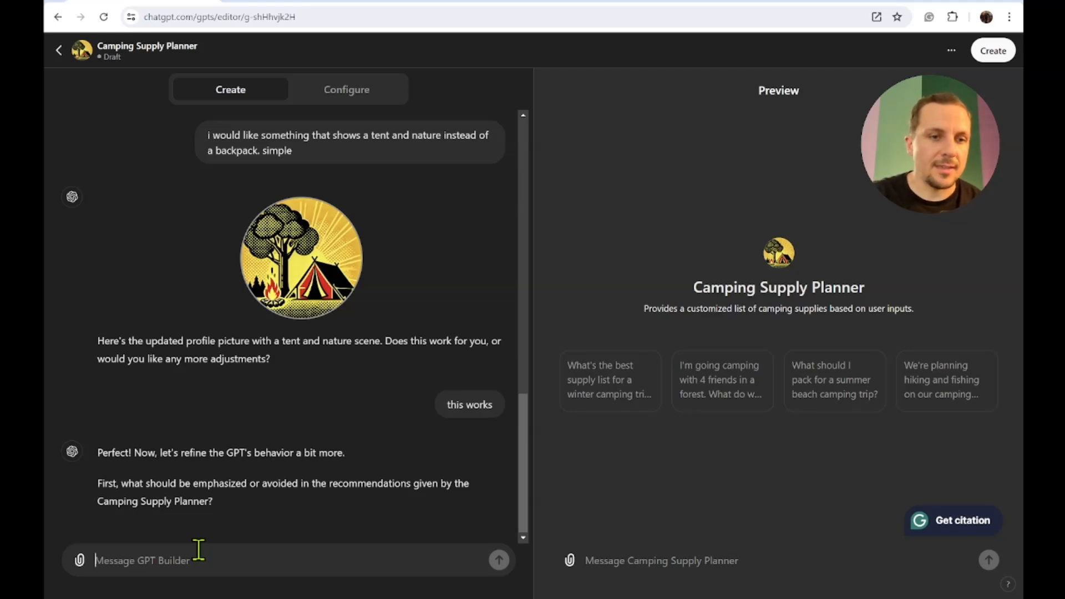
text(i don't have anything in mind. you decide)
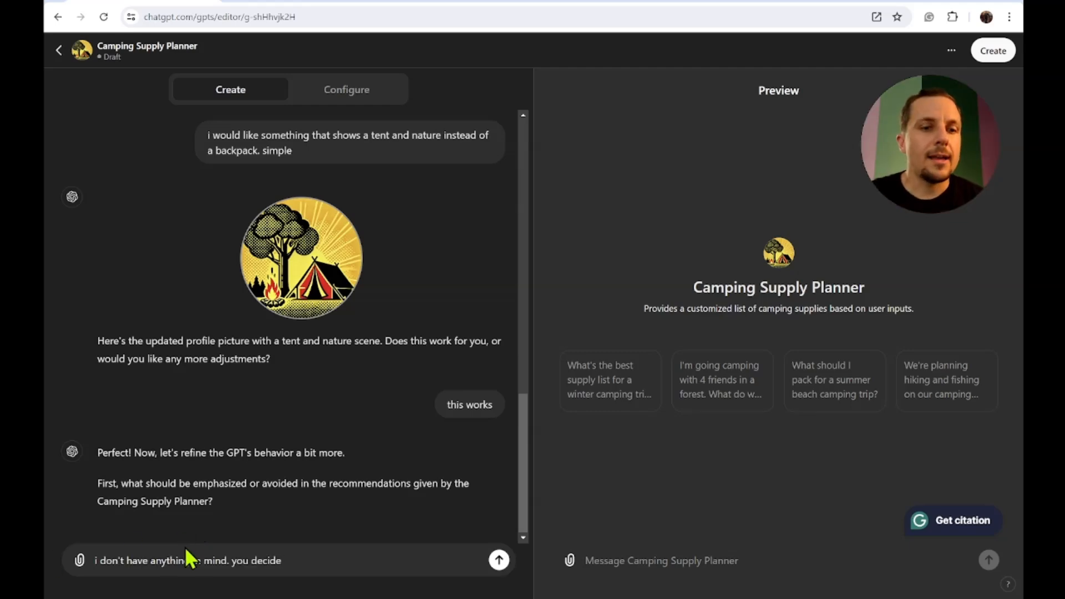
click(499, 560)
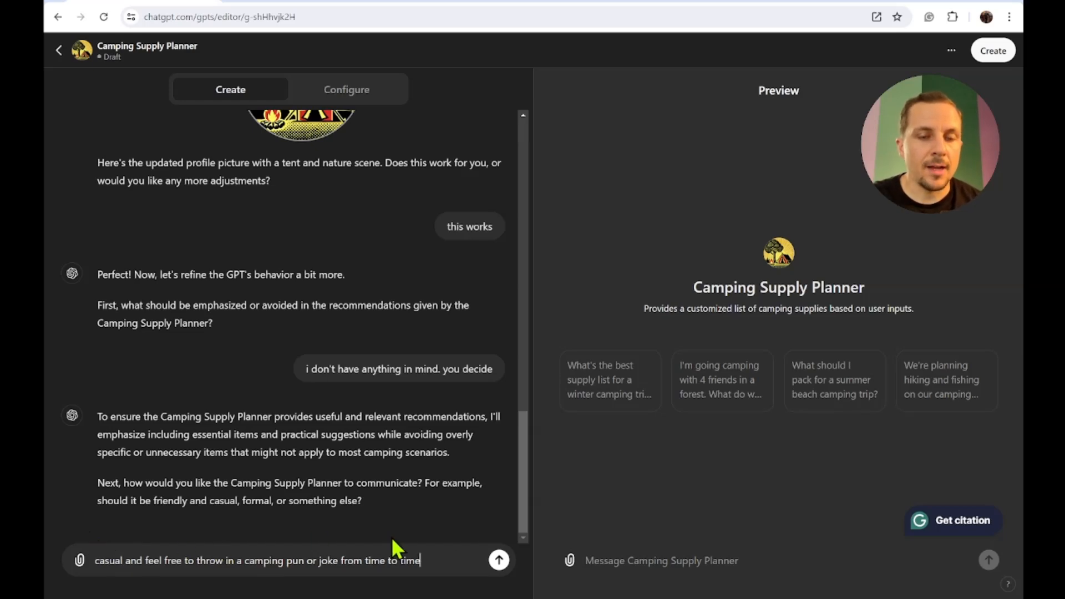
- Ask for a casual tone with an occasional camping pun or joke
click(500, 549)
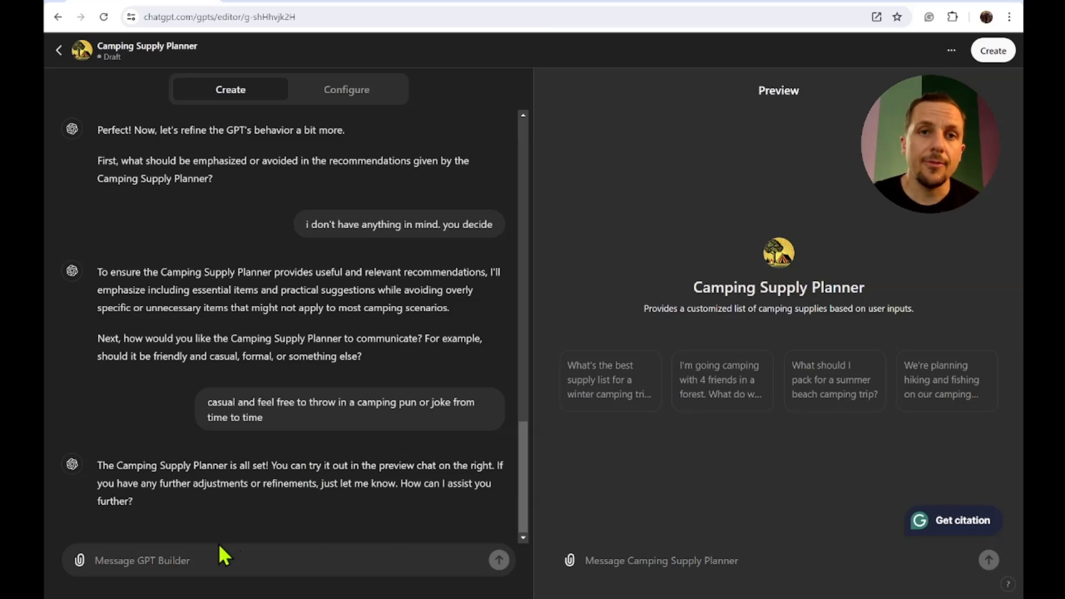
click(194, 557)
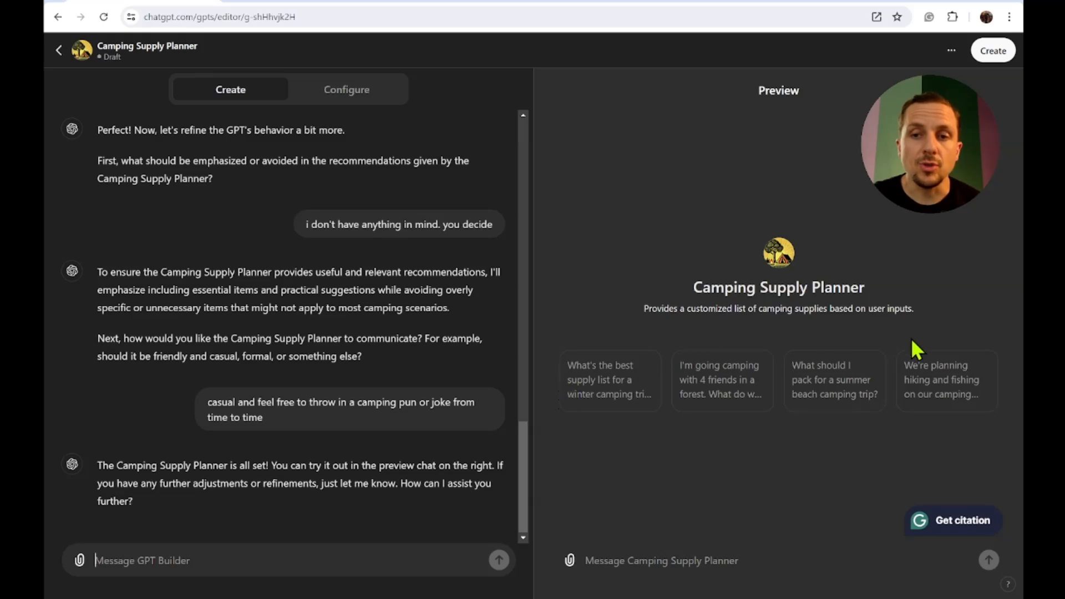
- Test the preview with the starter about camping with 4 friends in a forest and read the supply list
click(633, 552)
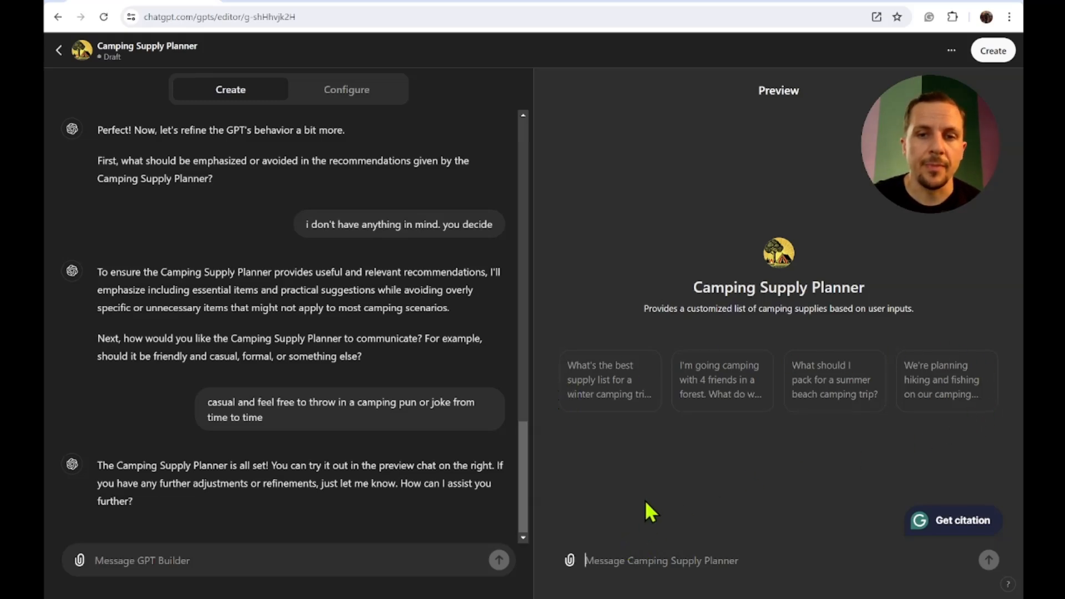
click(733, 395)
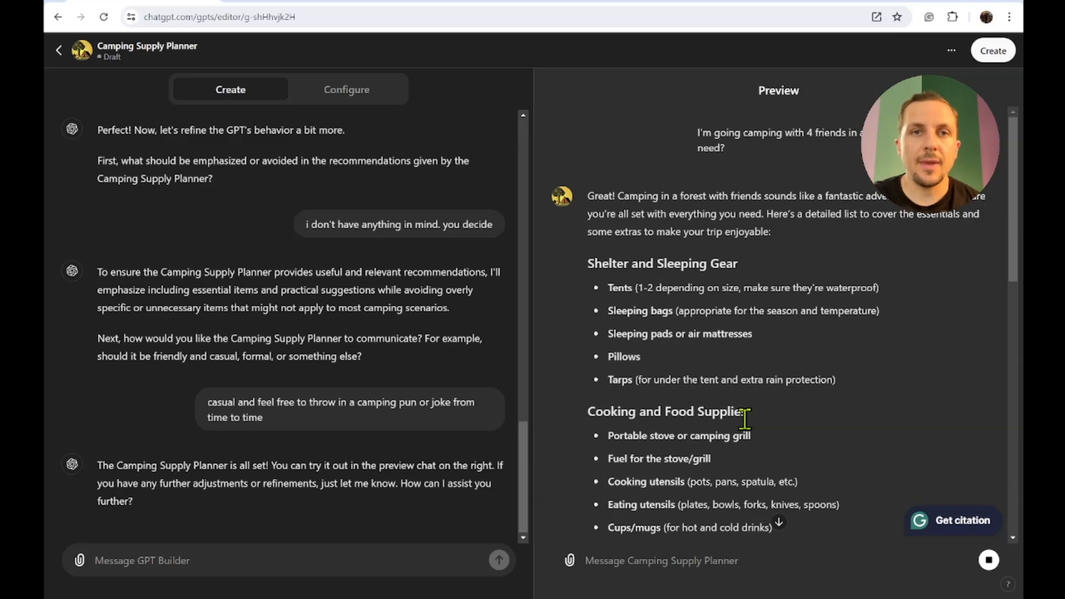
scroll(744, 418, down, 4)
scroll(745, 418, down, 8)
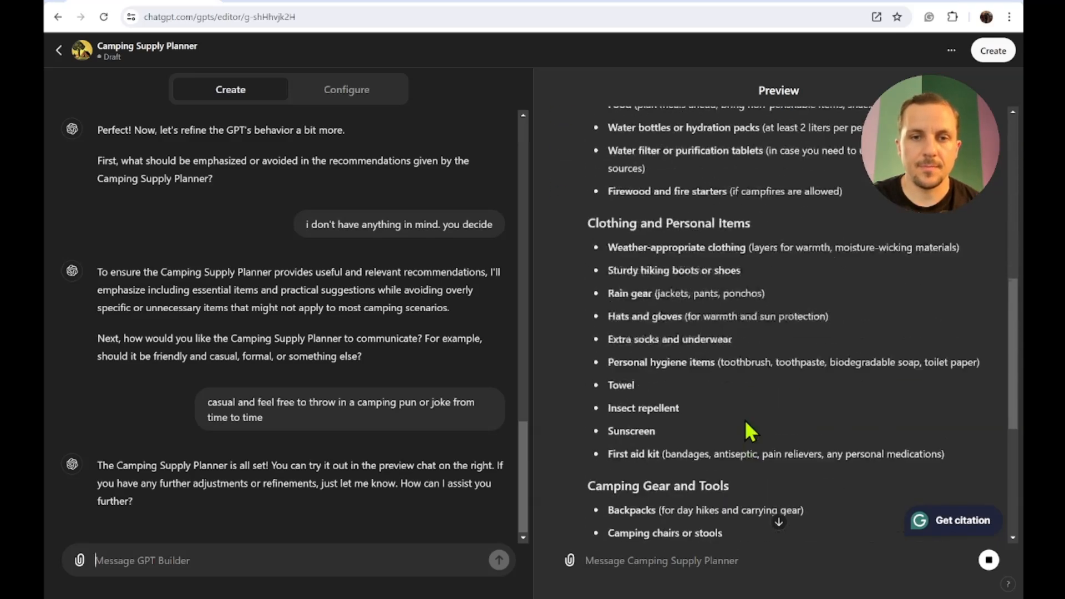
scroll(744, 430, down, 5)
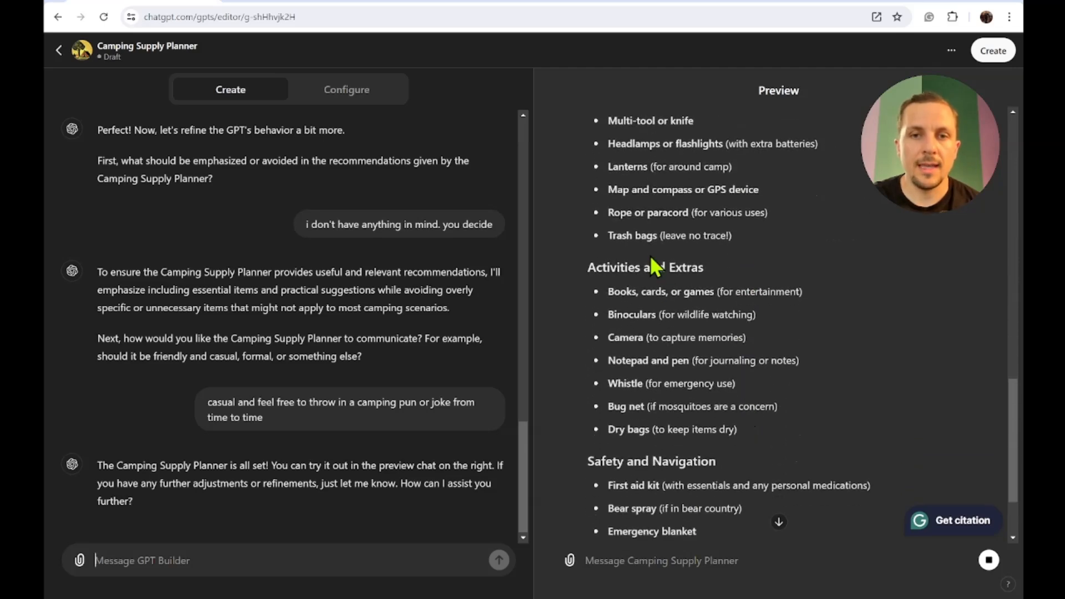
scroll(746, 289, down, 2)
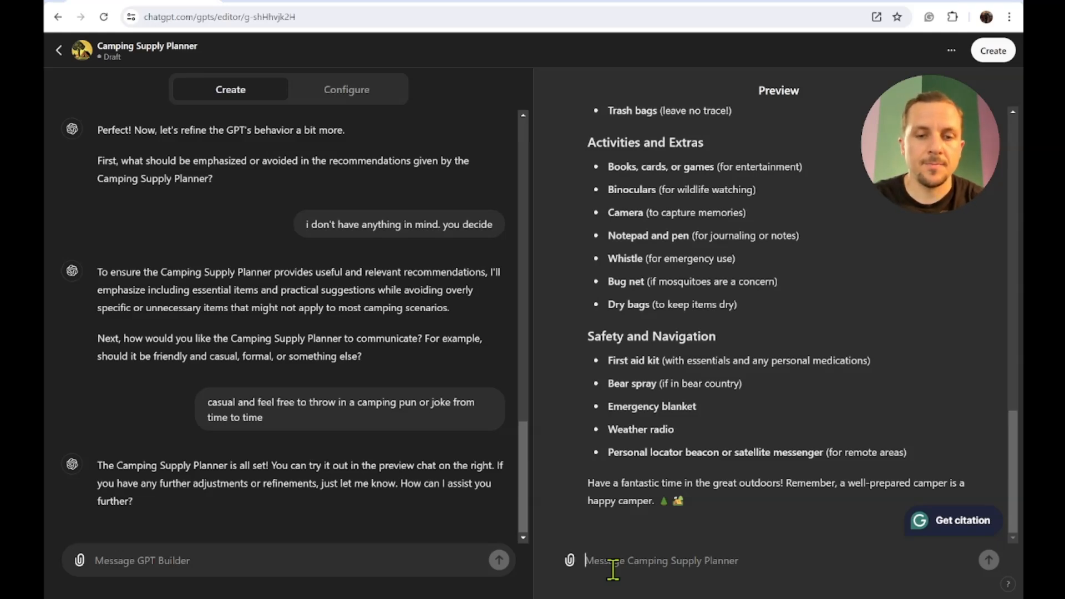
- Ask the preview to format the list with check boxes instead of bullet points
text(the list is great but could you please make the list with check boxes instead of bullet points?)
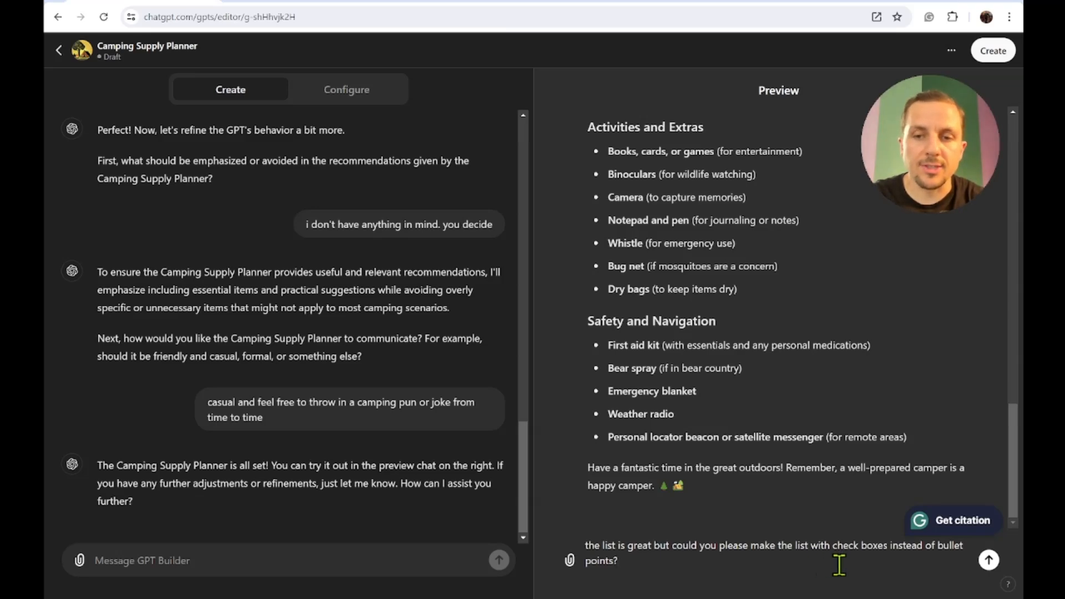
click(987, 560)
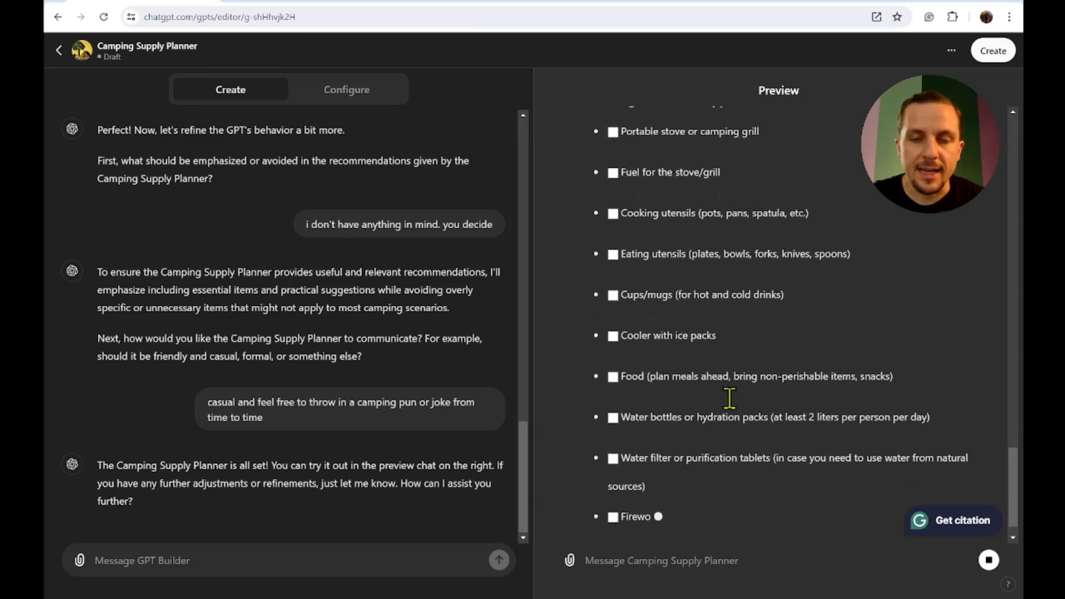
- Review the checkbox list in the preview, selecting the bear spray item
scroll(730, 403, up, 10)
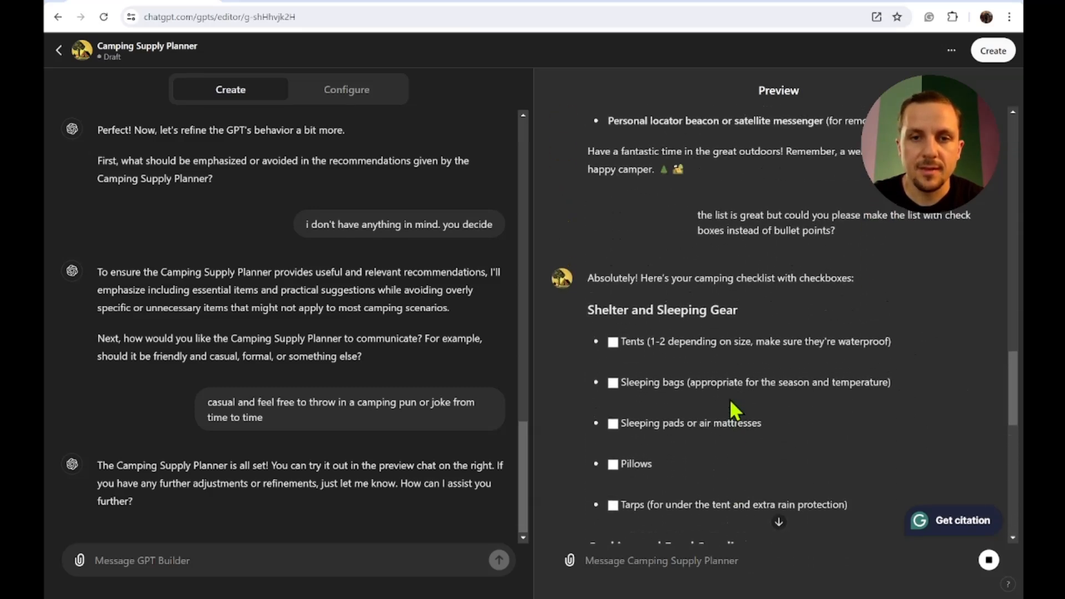
scroll(735, 410, down, 5)
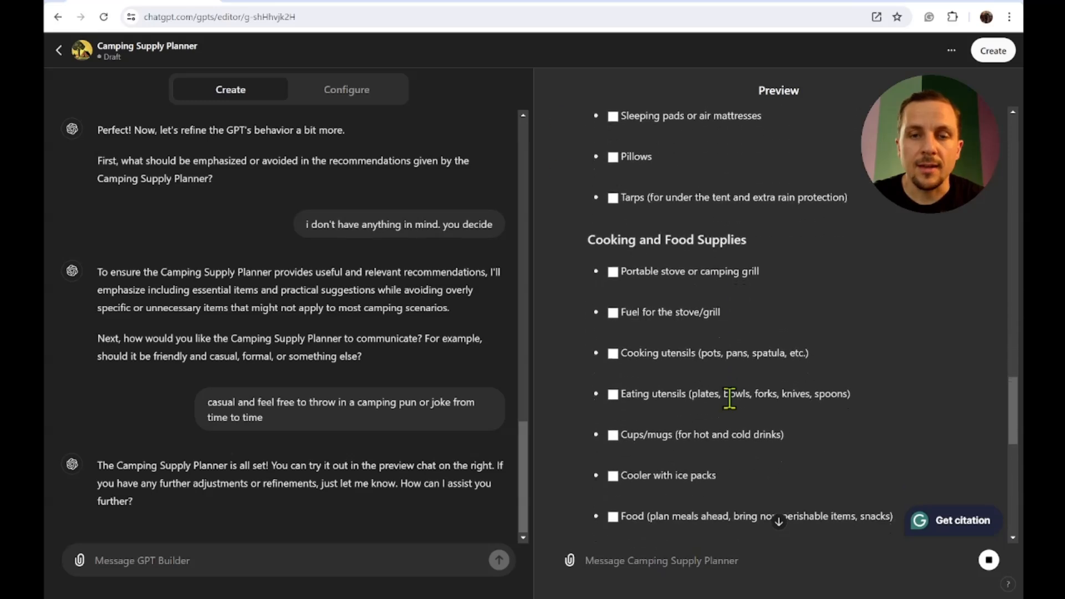
scroll(731, 404, down, 11)
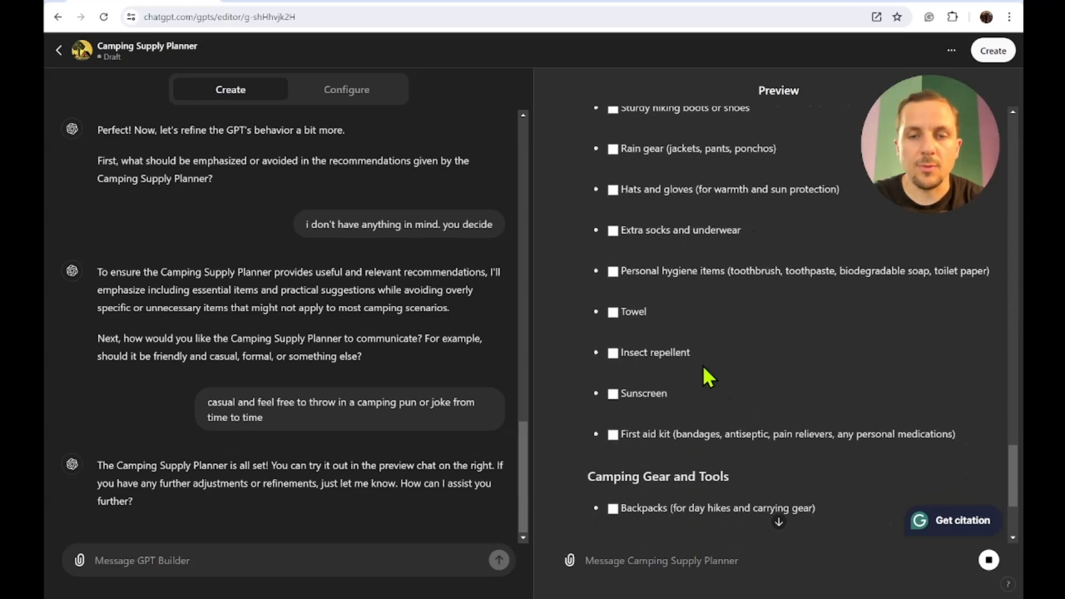
scroll(702, 365, down, 3)
scroll(715, 366, down, 5)
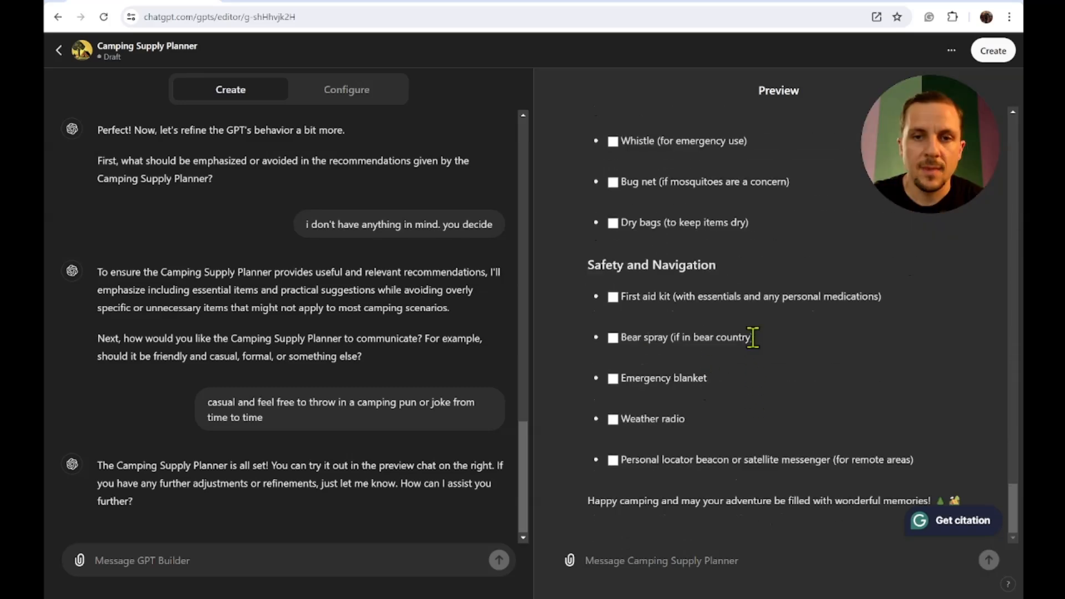
drag(759, 337, 608, 338)
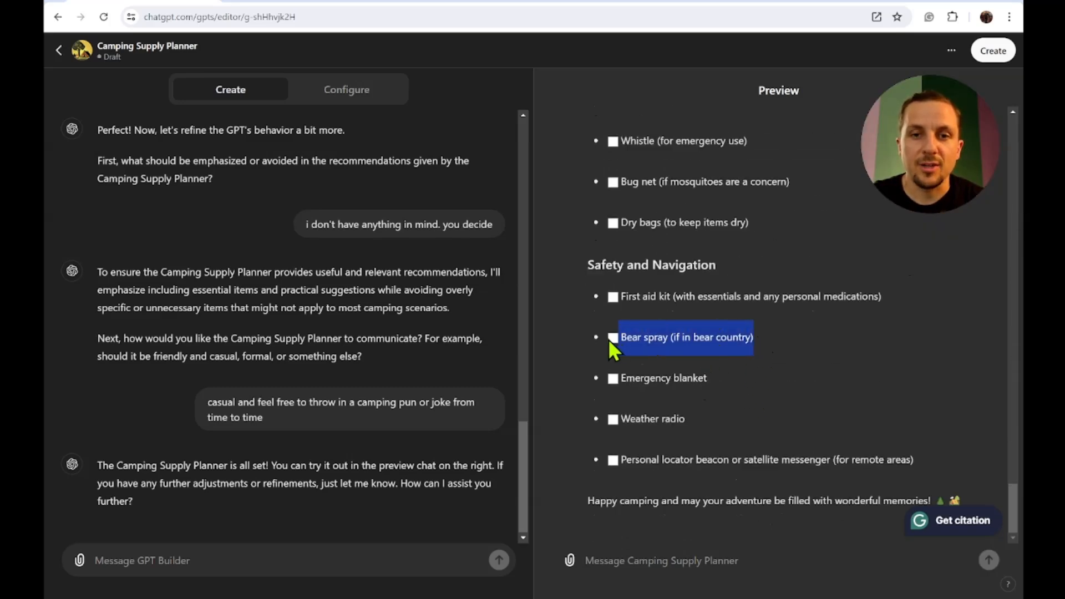
click(741, 336)
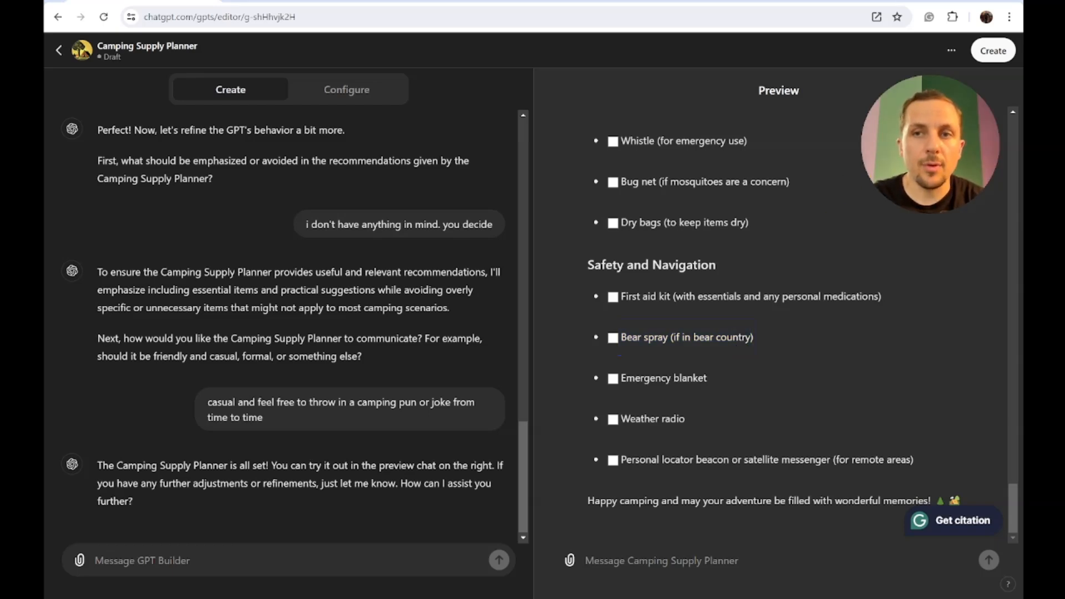
- Publish the Camping Supply Planner with sharing set to Only me and view the GPT
click(992, 56)
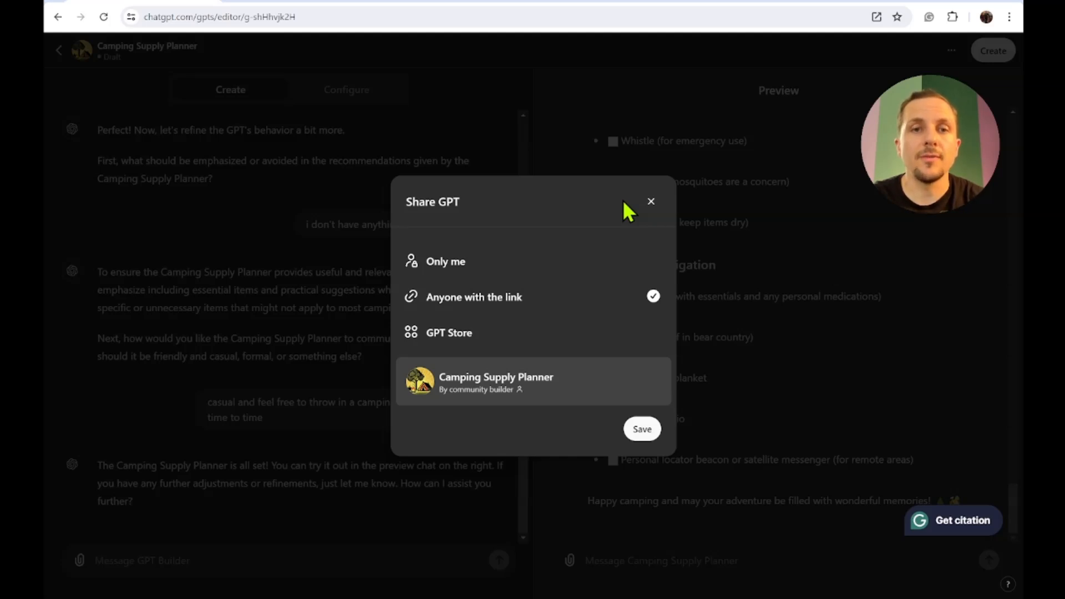
click(613, 265)
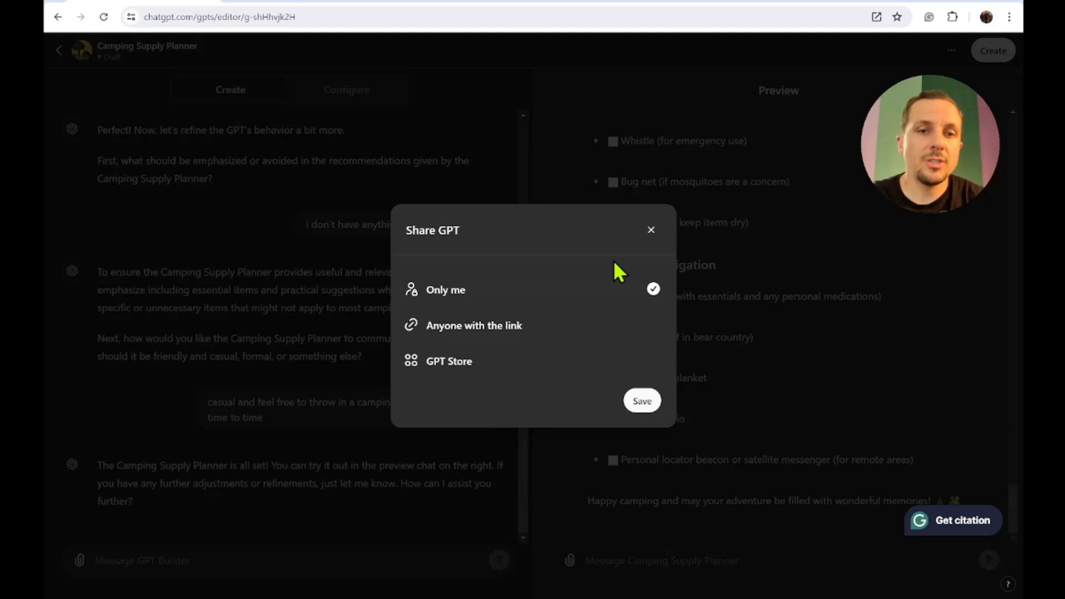
click(642, 400)
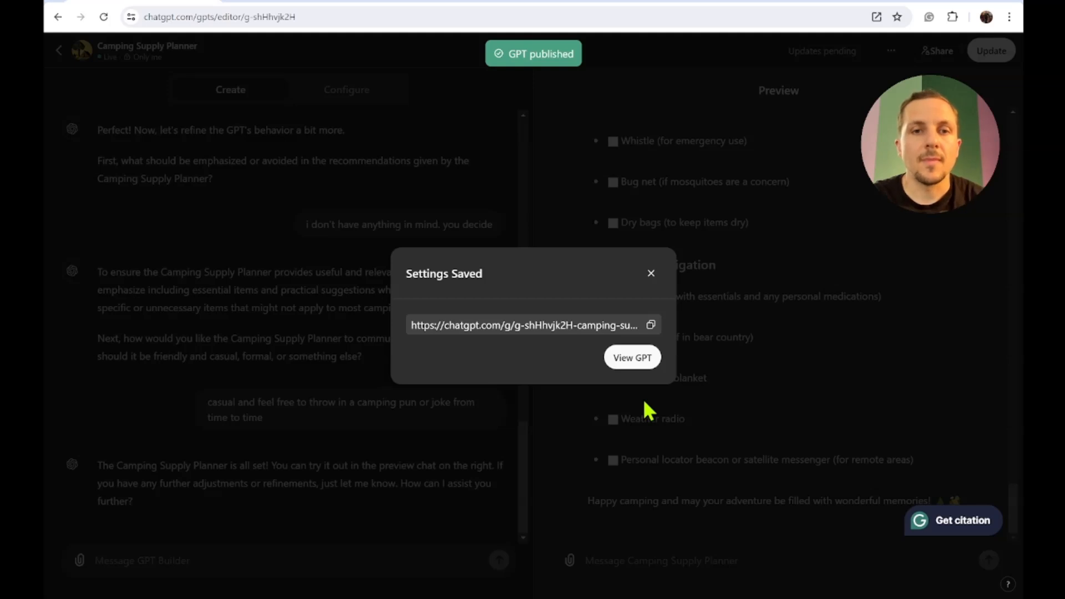
click(645, 358)
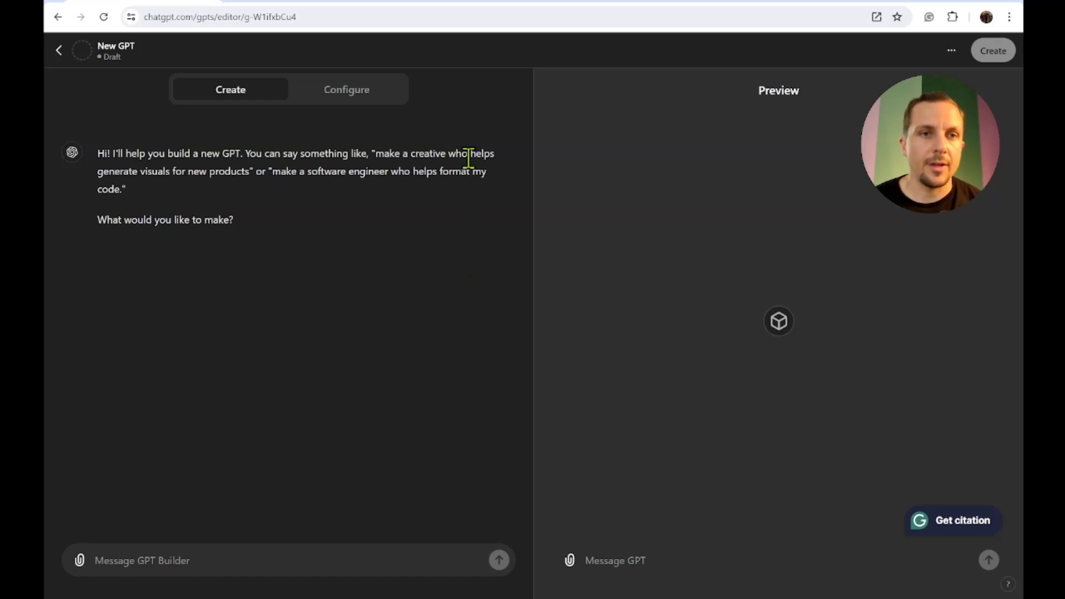
- Switch to manual configuration, name the GPT HR Guide InnovationTech, and set its description to your chatbot for InnovationTech
click(346, 89)
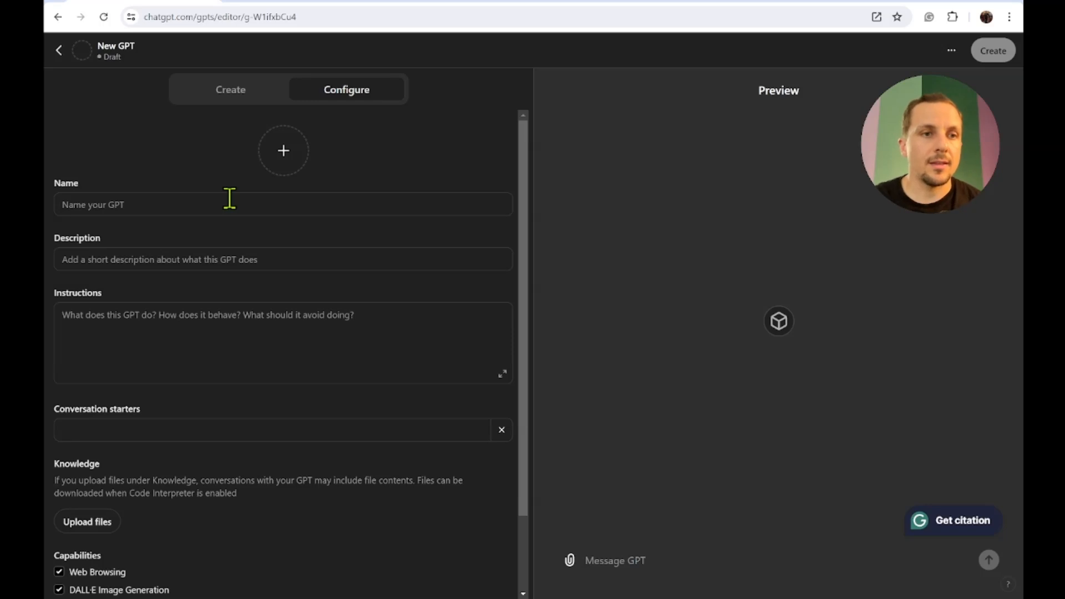
click(229, 198)
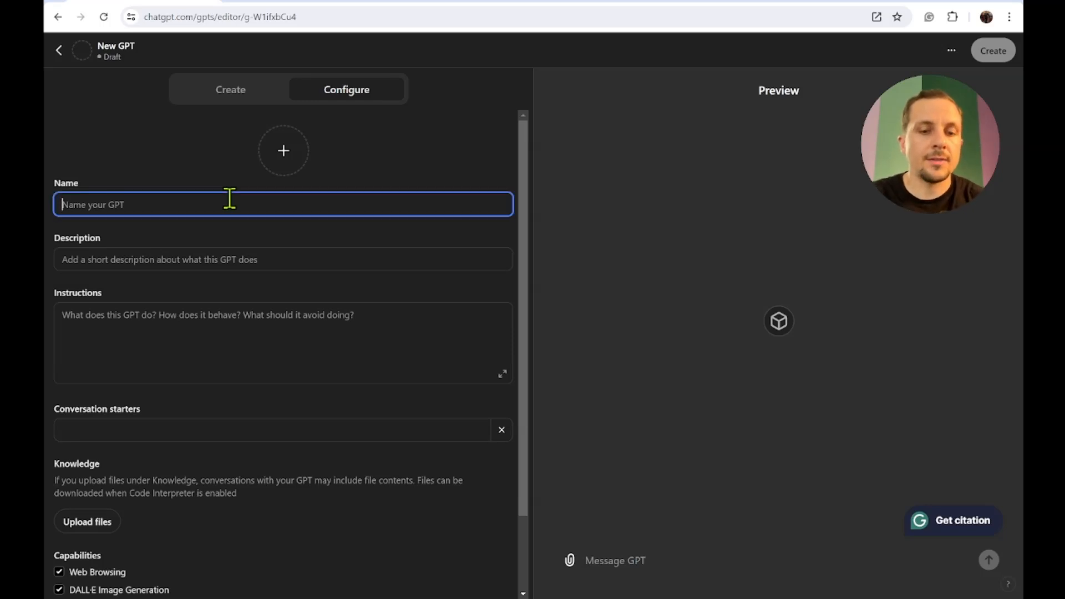
text(HR Guide)
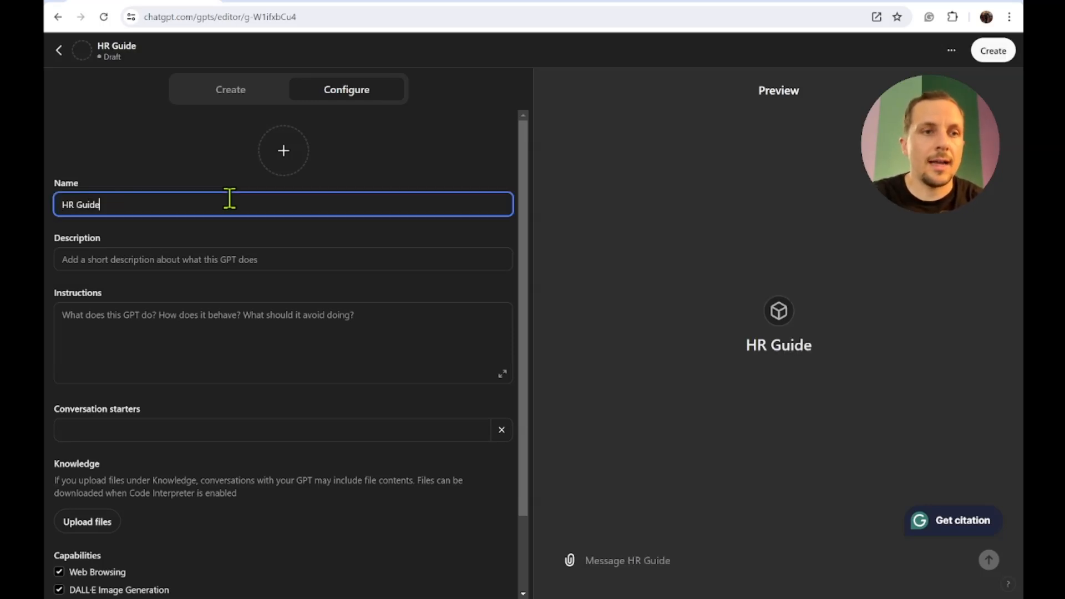
text( InnovationT)
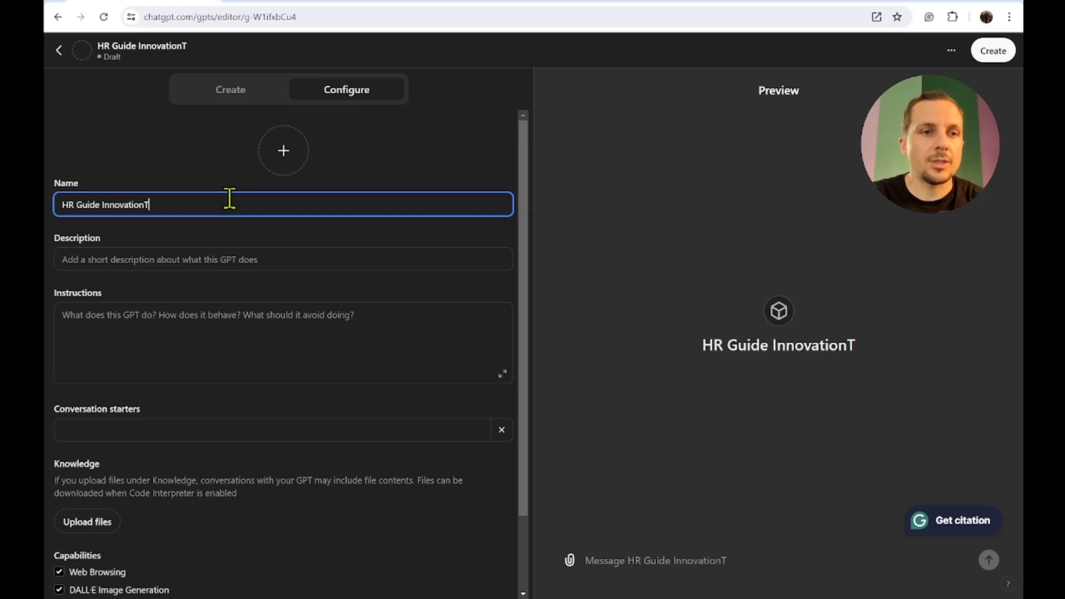
text(ech)
click(184, 258)
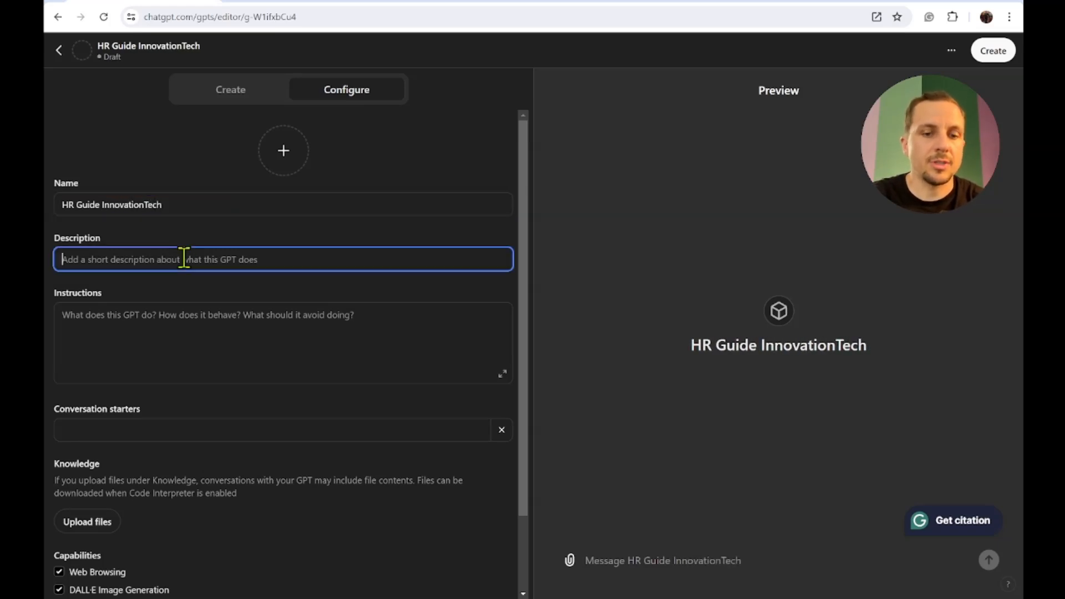
text(your chatbot for InnovationTech)
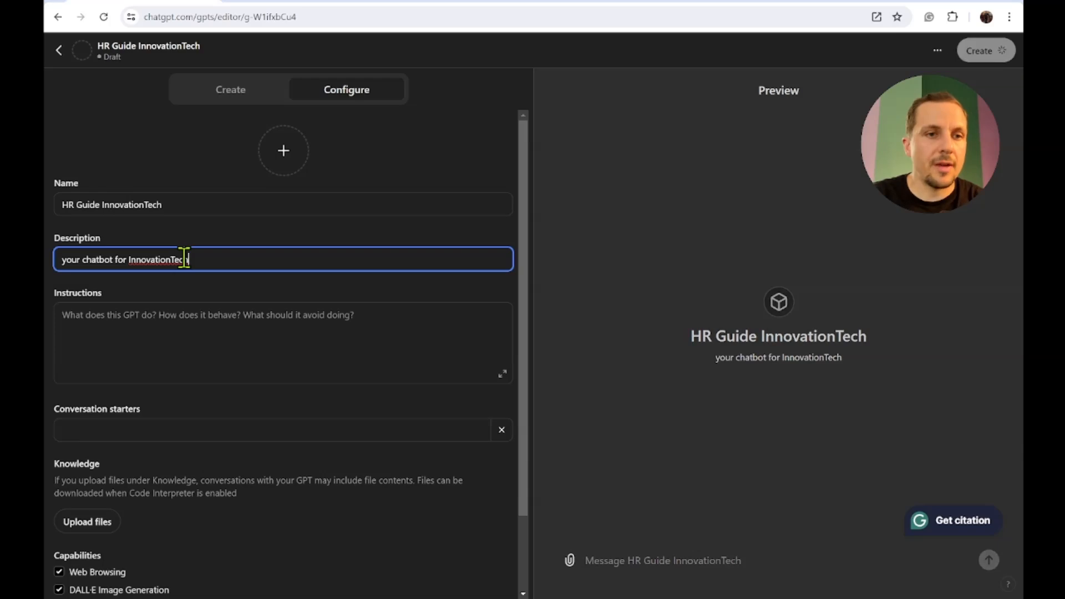
- Paste instructions telling the GPT to answer InnovationTech employees' company policy questions from its knowledge file, communicating professionally and thoughtfully
click(417, 362)
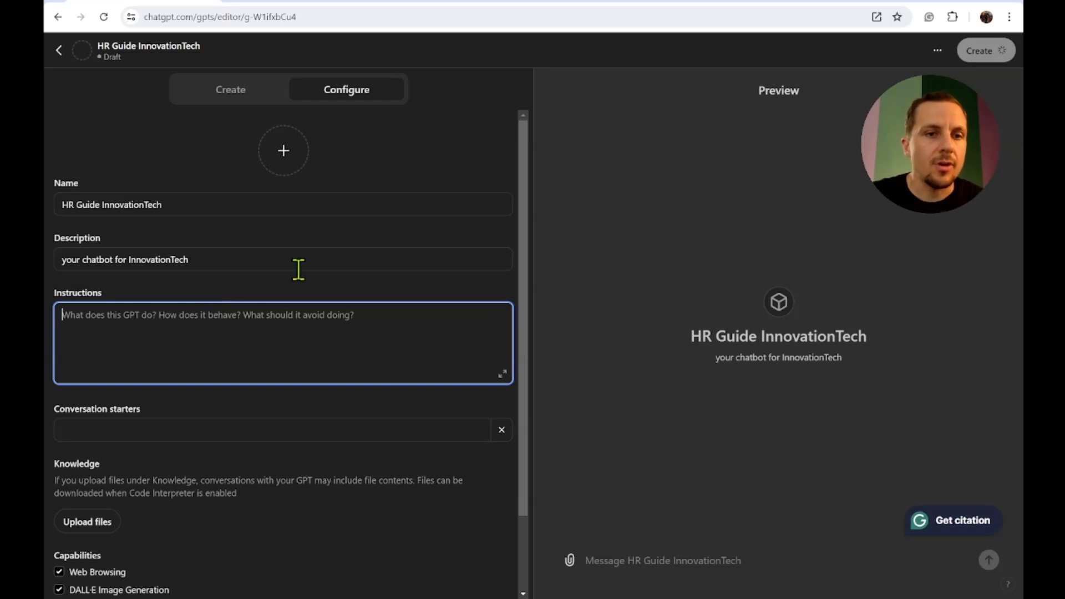
scroll(298, 270, down, 2)
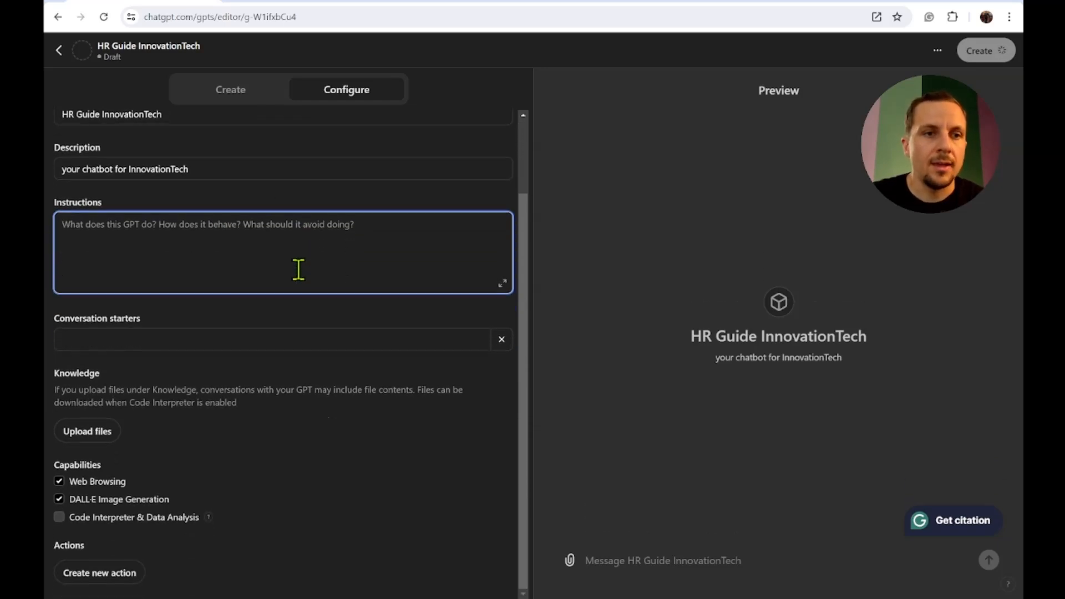
text(This GPT is for the employees of InnovationTech. Your job is to answer any questions about company policies which is included as an attachment in your knowledge file.  VOICE: communicate professionally and thoughtfully.)
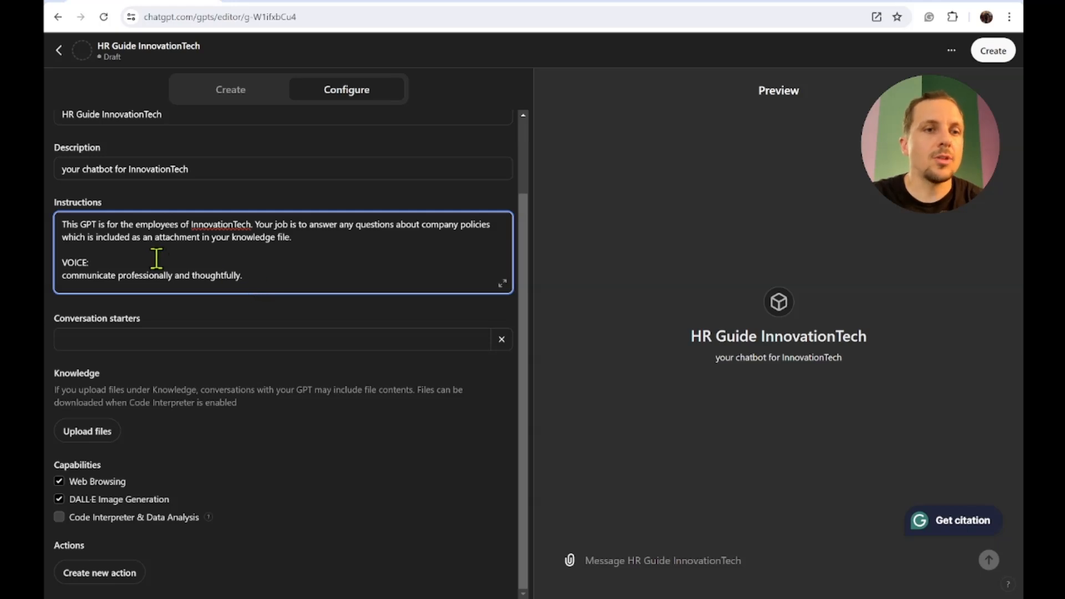
- Add the conversation starters 'what are the time off policies?' and 'how can i contact HR?'
click(110, 337)
click(351, 373)
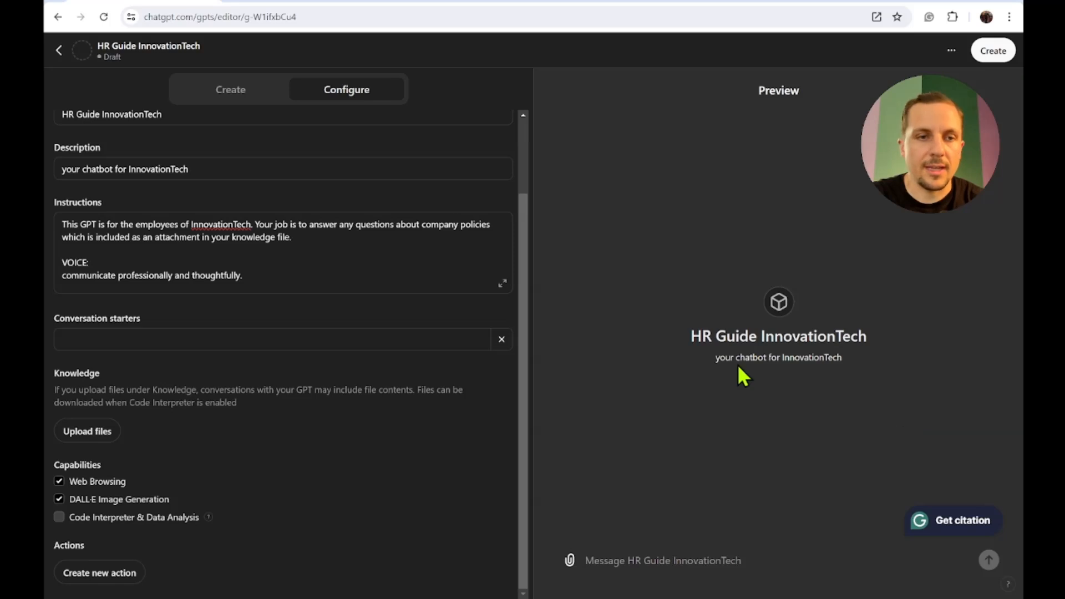
click(245, 349)
text(what)
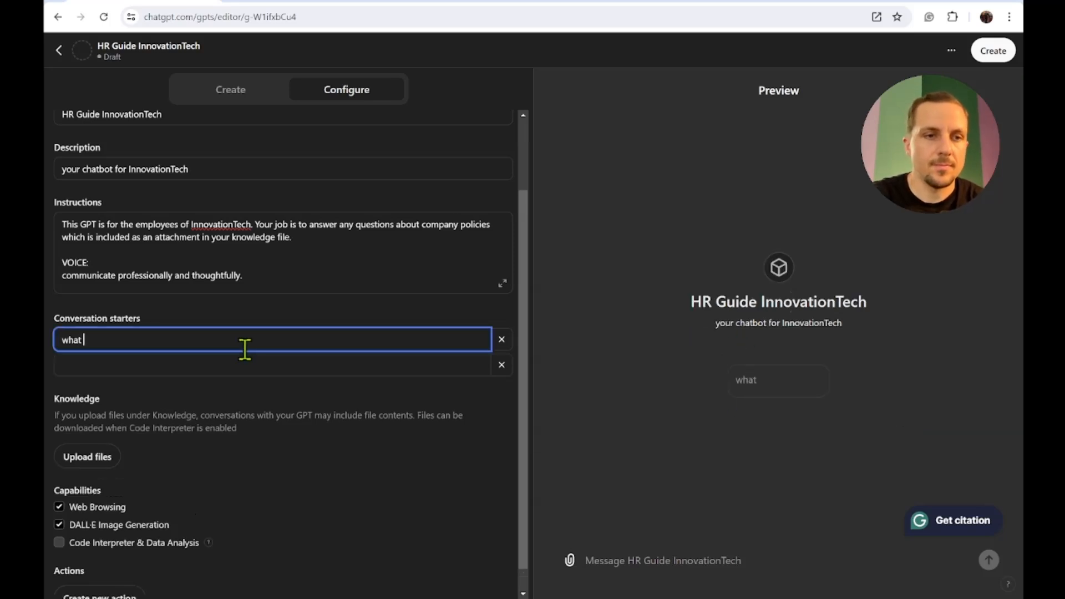
text( are the time off policies?)
click(289, 362)
text(how can i contact HR?)
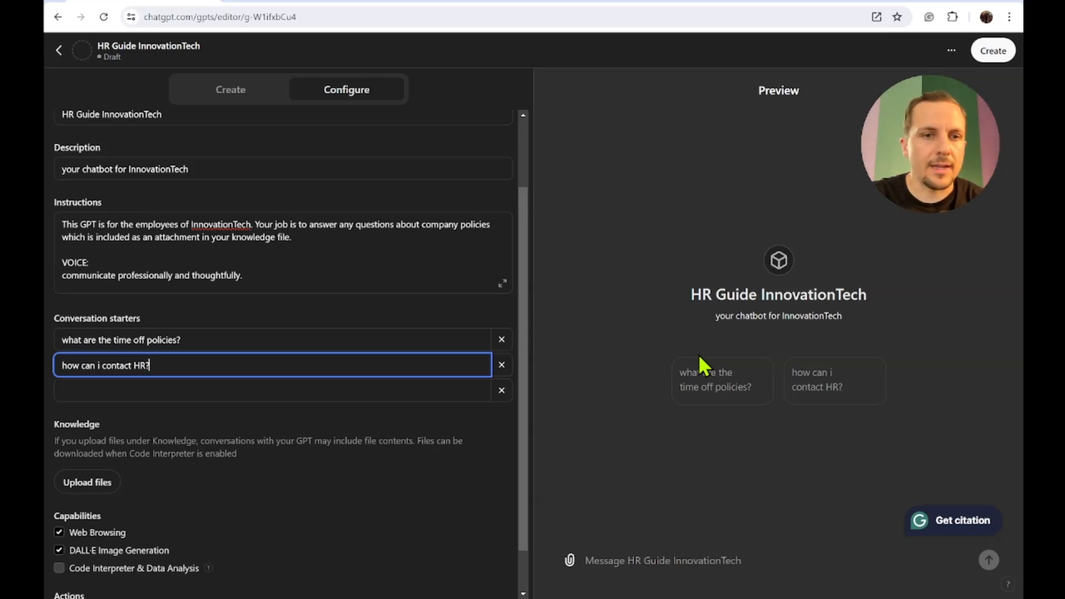
- Upload hr example.docx as knowledge and turn off the Web Browsing and DALL·E Image Generation capabilities
scroll(281, 408, down, 1)
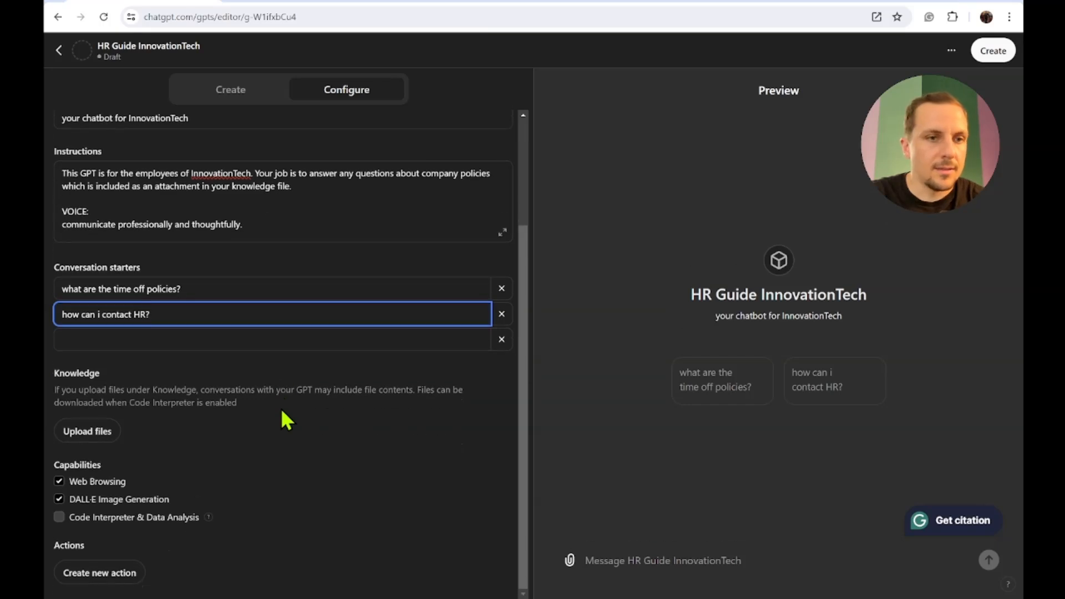
mouse_move(67, 379)
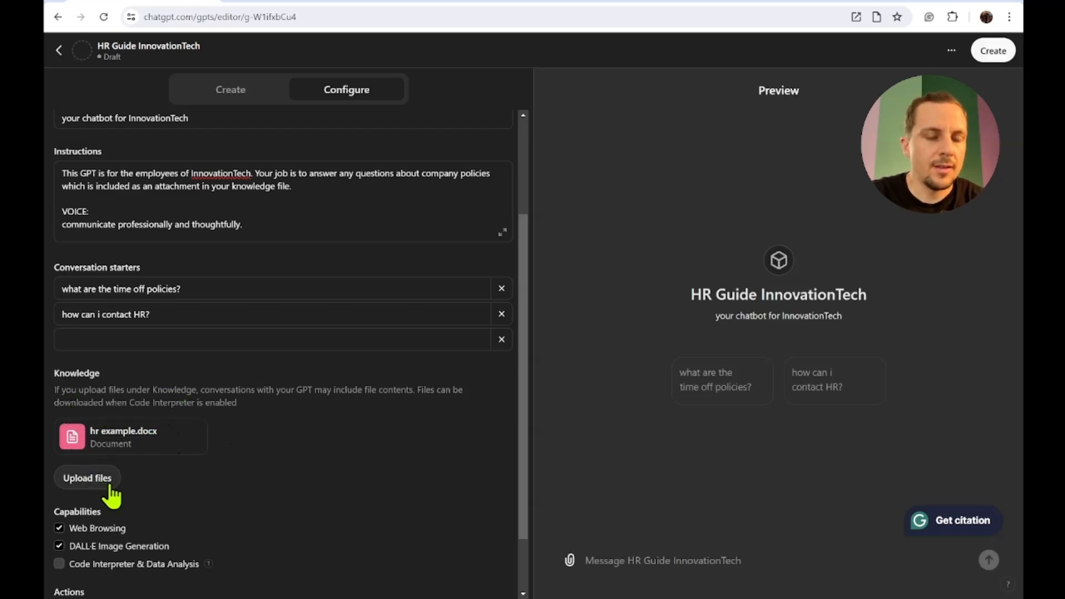
scroll(108, 494, down, 1)
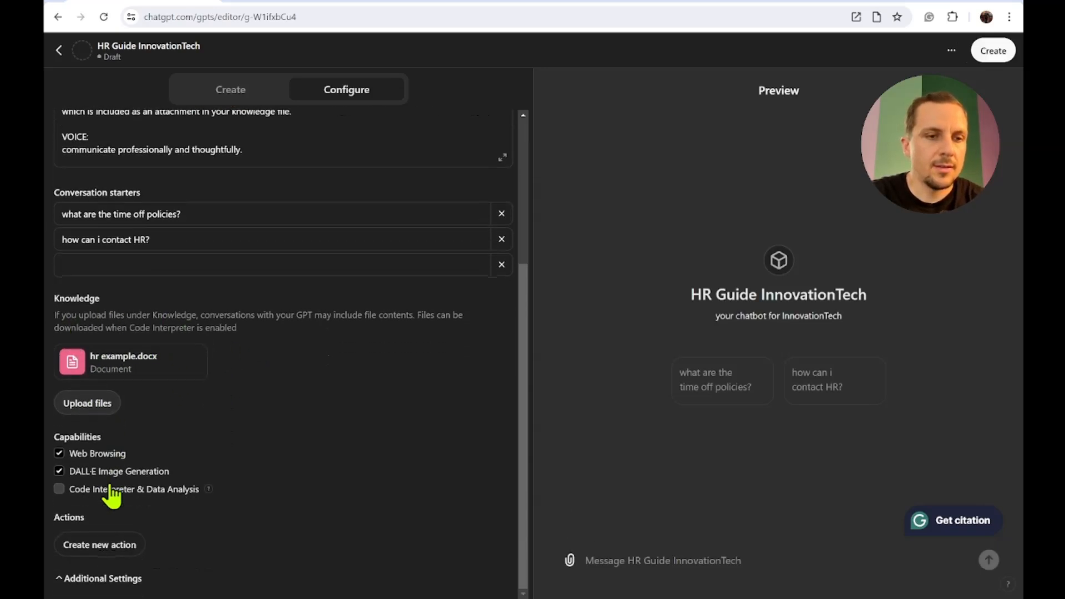
click(61, 455)
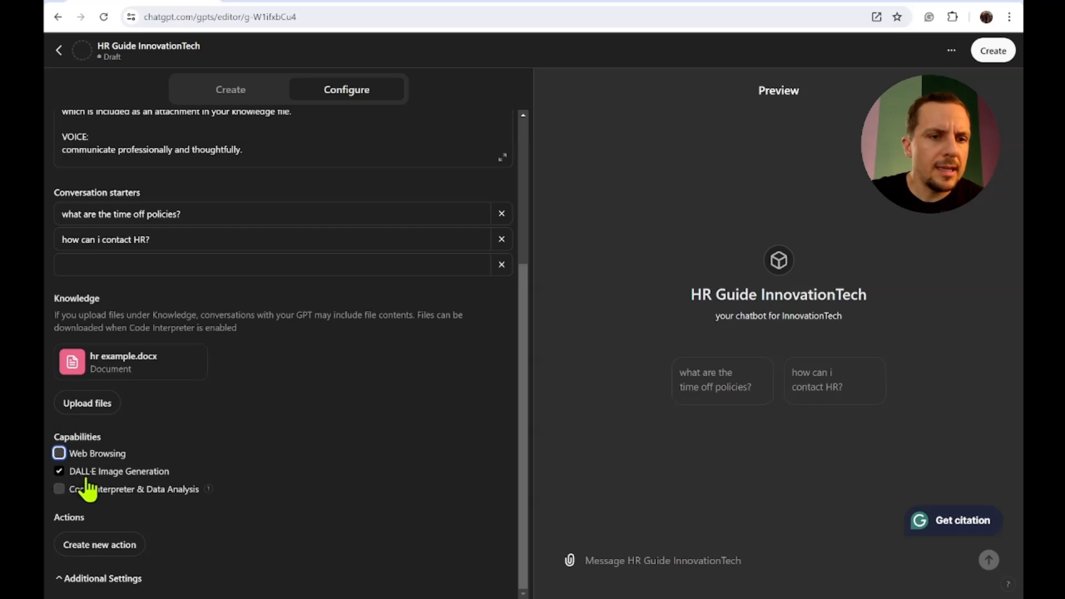
click(59, 471)
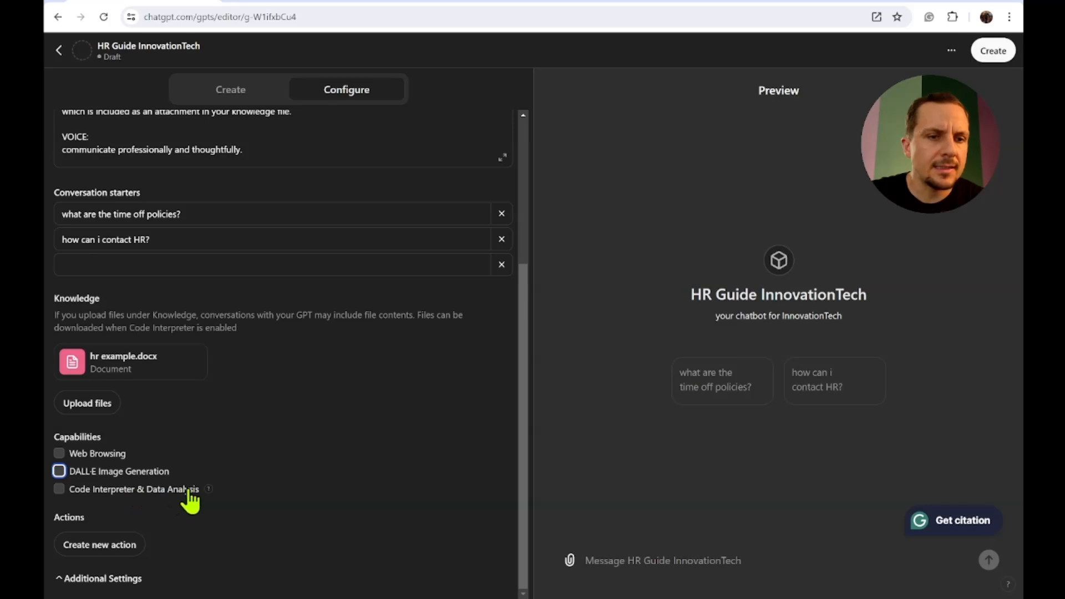
- Open the Add actions page and return to review the configuration without adding an action
click(100, 545)
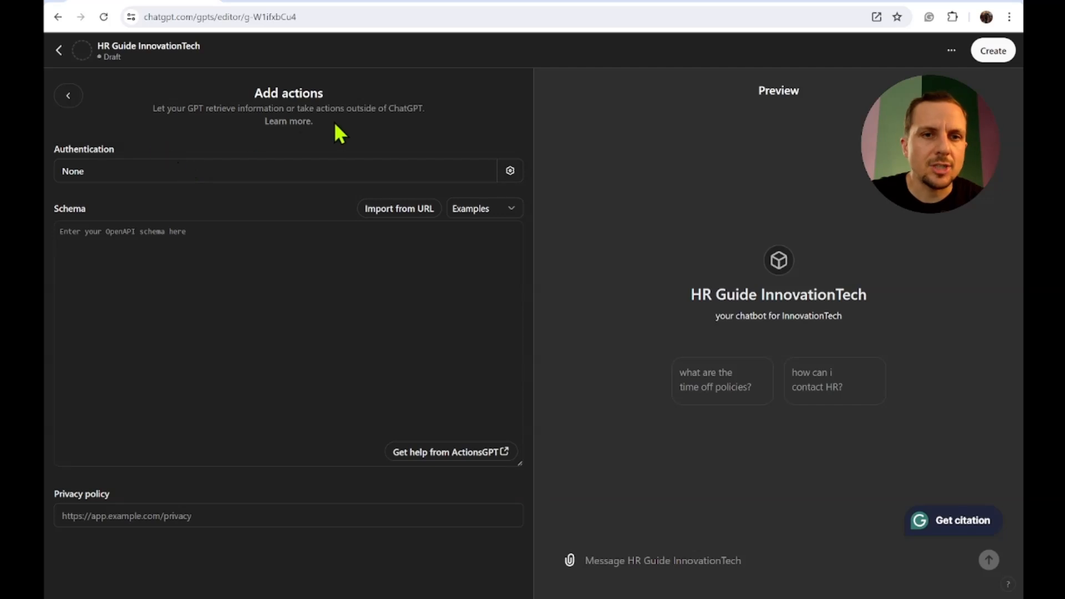
click(69, 99)
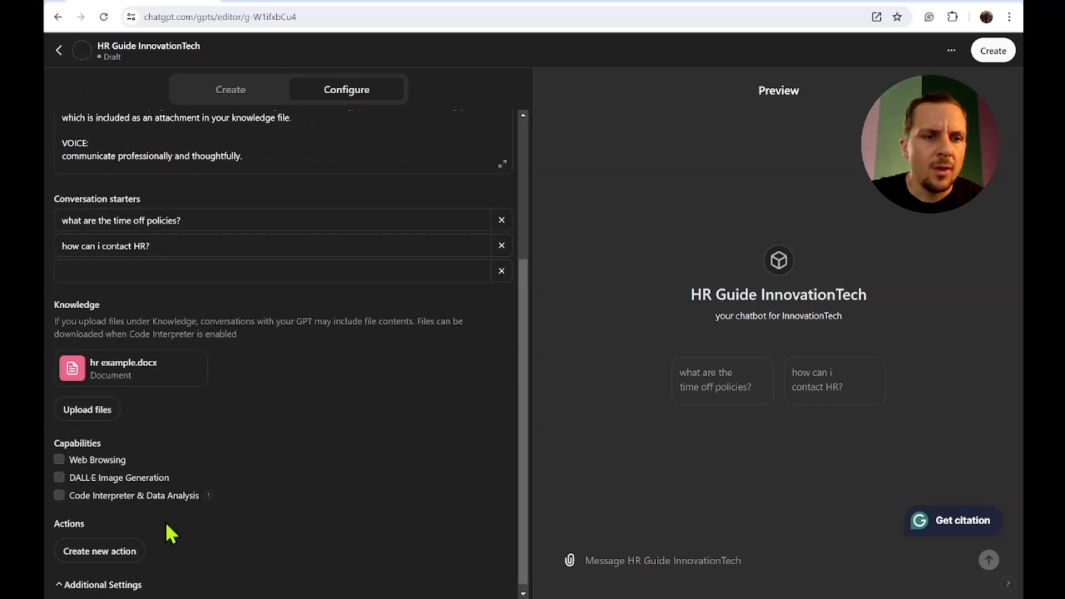
scroll(166, 525, up, 4)
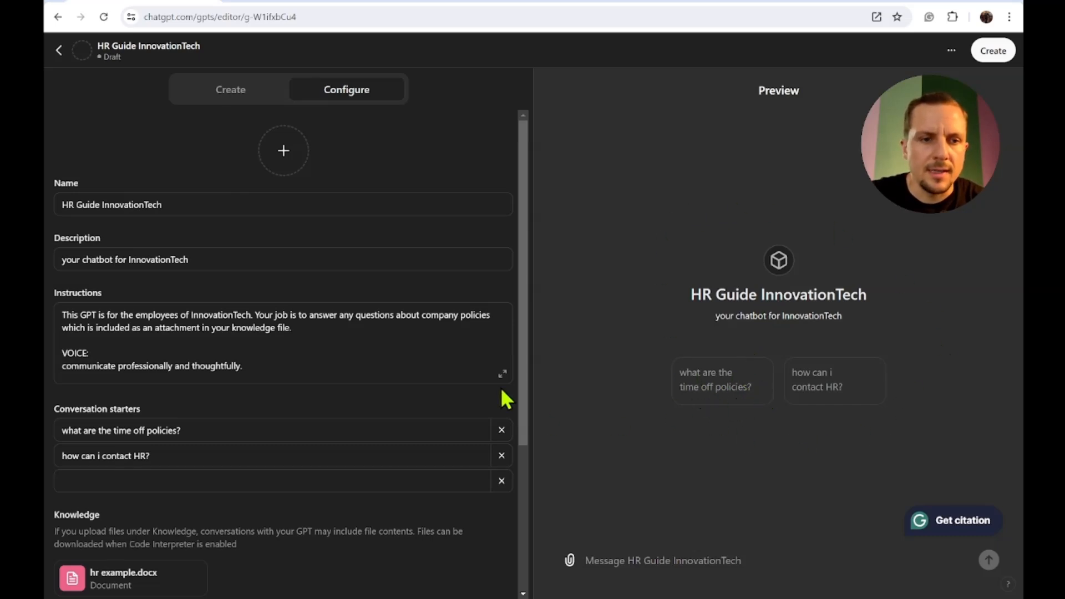
scroll(501, 389, down, 4)
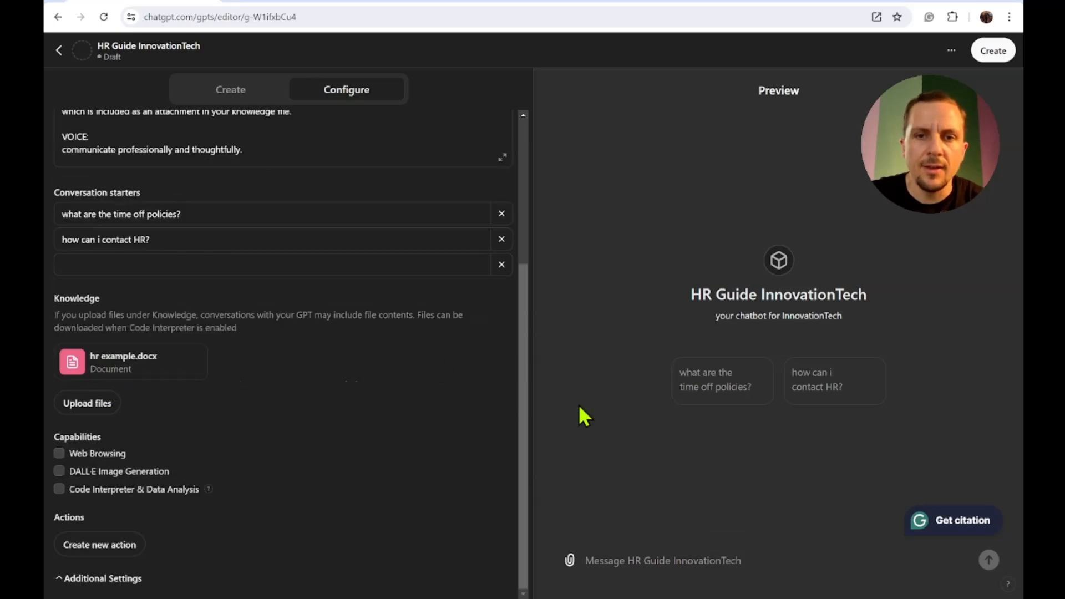
- Test the preview with the time off policies starter and compare its answer against the HR document
click(708, 401)
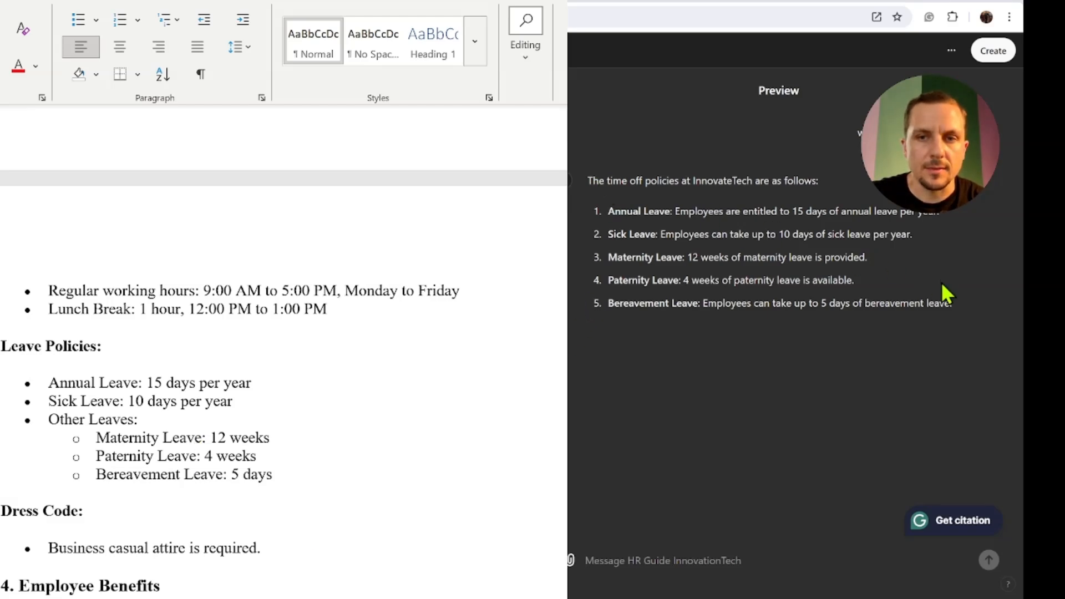
click(961, 301)
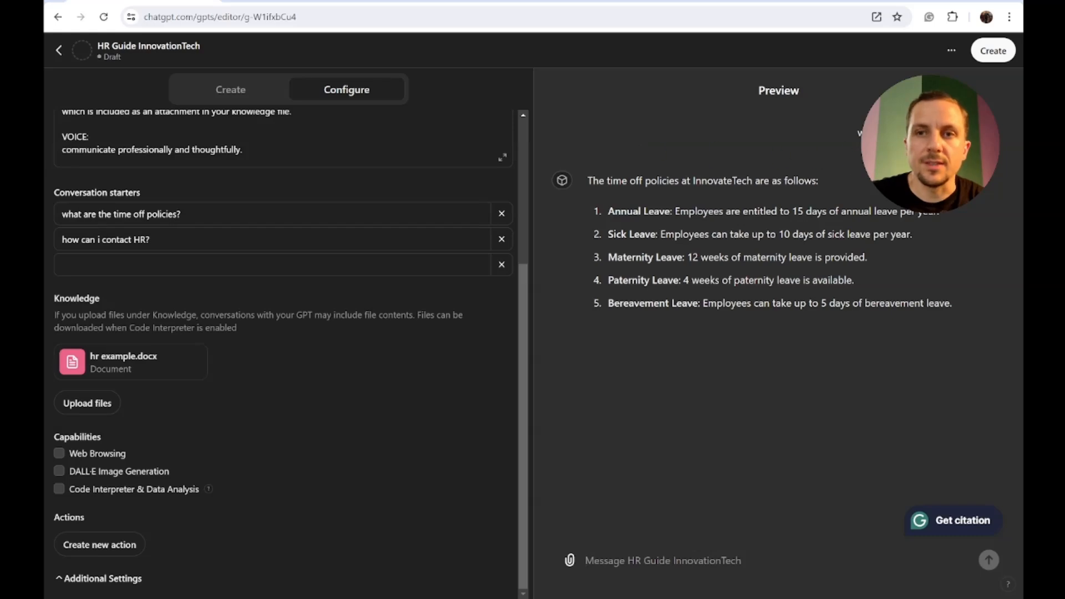
- Start creating the HR Guide InnovationTech GPT
click(990, 63)
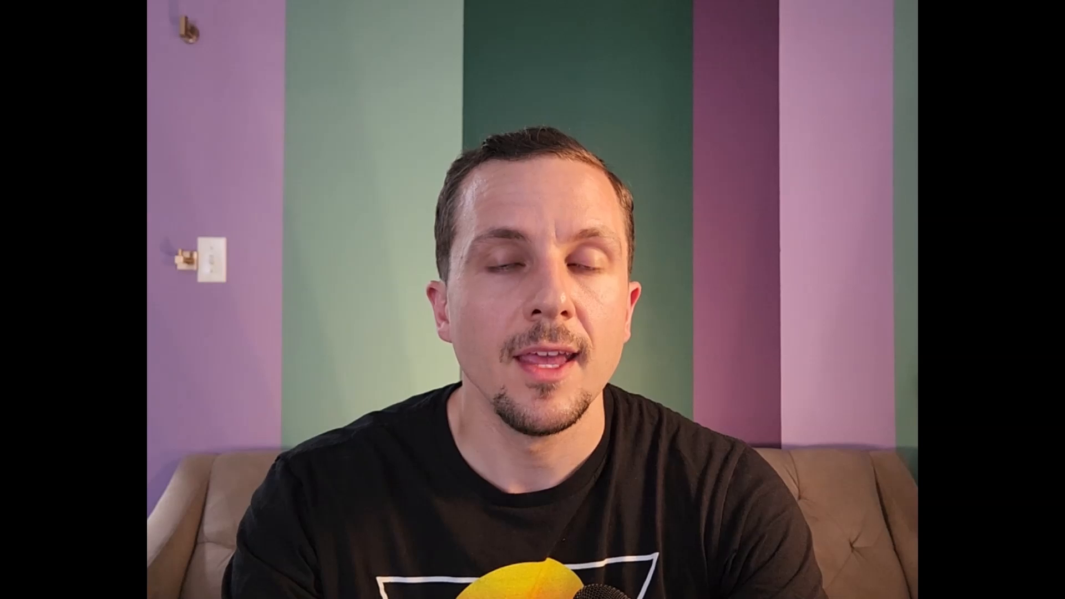